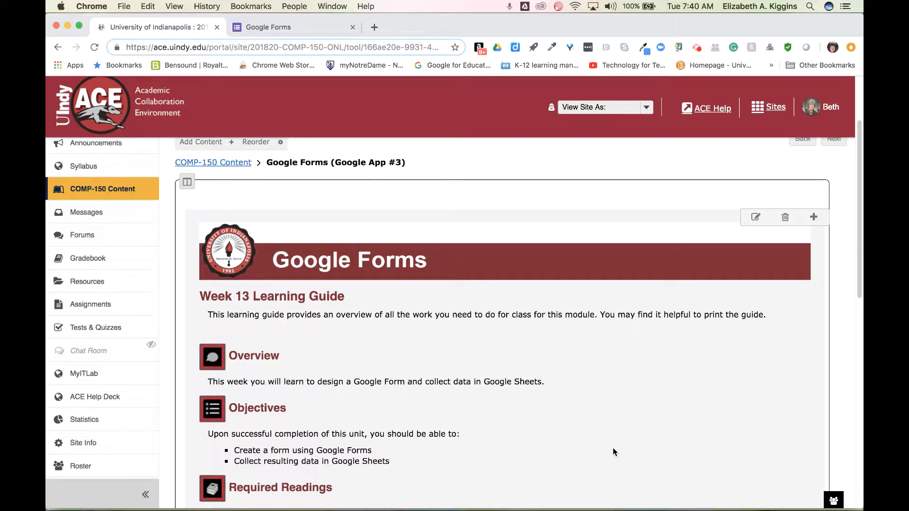
Read through the Week 13 learning guide on Google Forms down to its Learning Activities/Assignments section
scroll(669, 374, "down", 5)
scroll(669, 376, "down", 4)
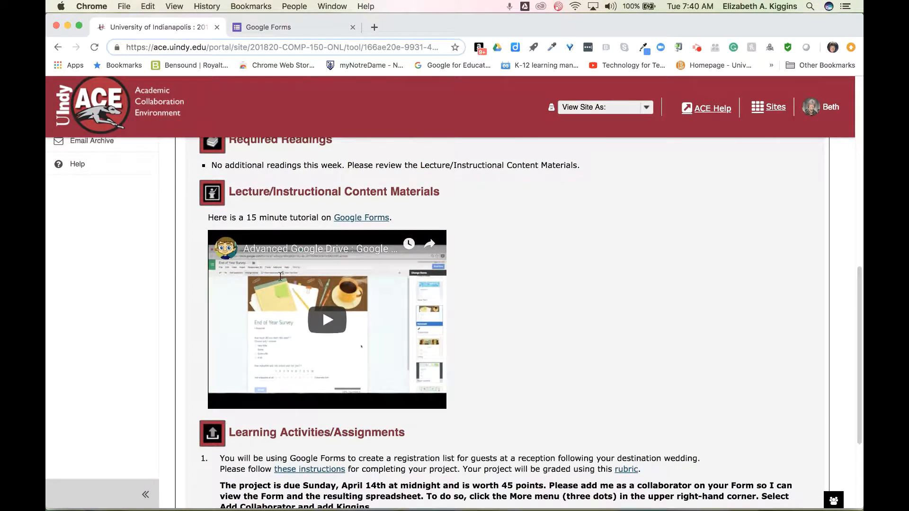
scroll(680, 302, "down", 2)
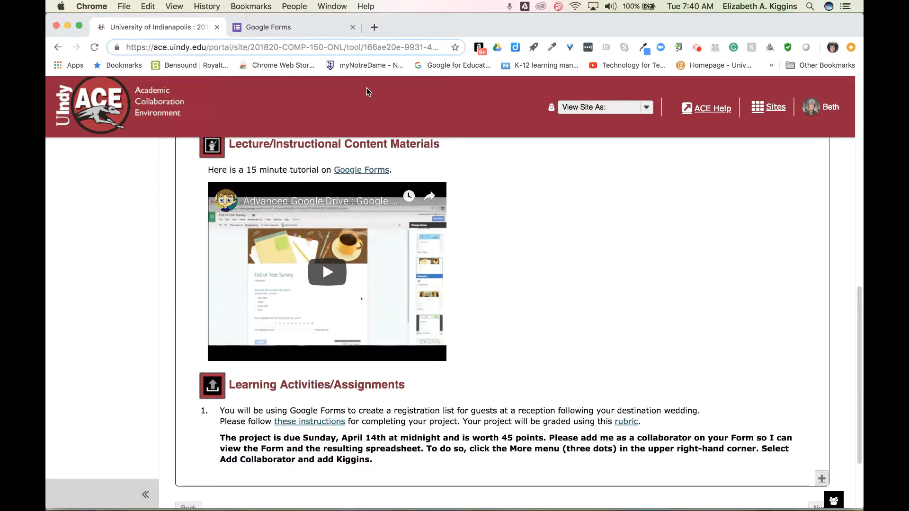
Switch to Google Forms, look through the available Google apps, and create a new blank form
left_click(294, 28)
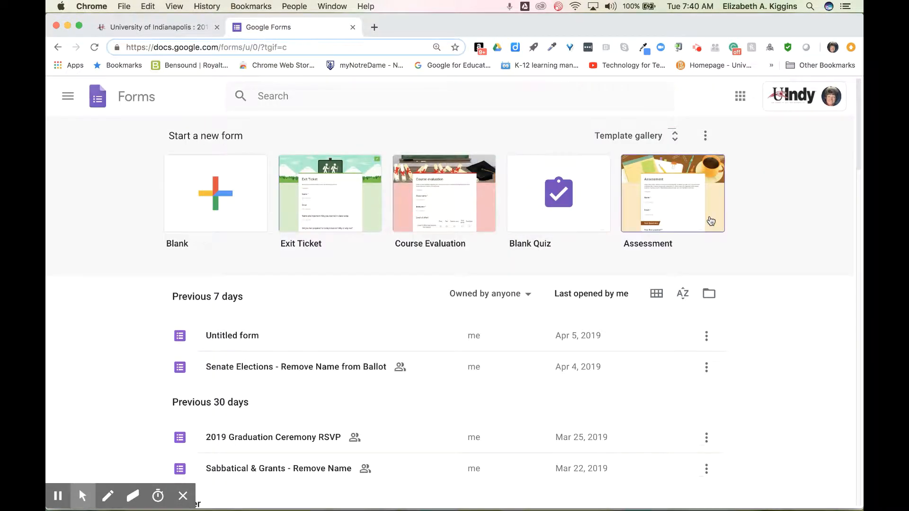
left_click(741, 101)
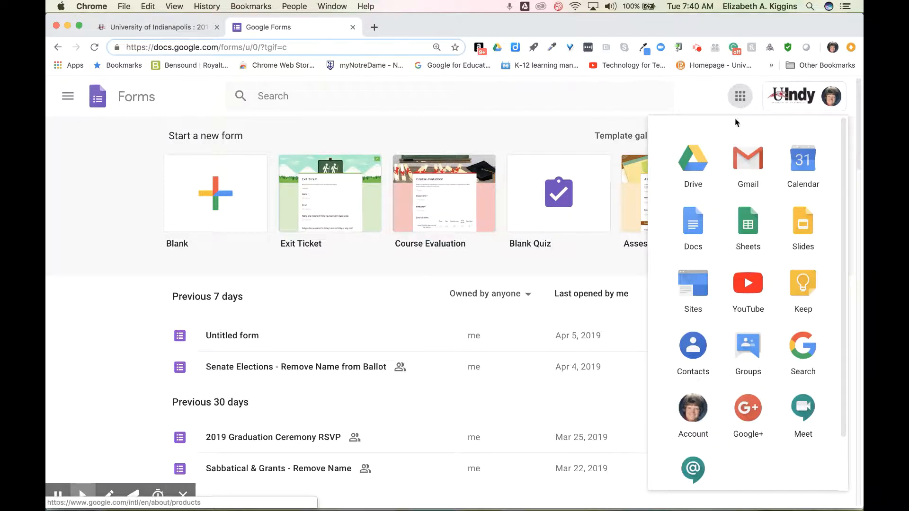
scroll(759, 353, "down", 8)
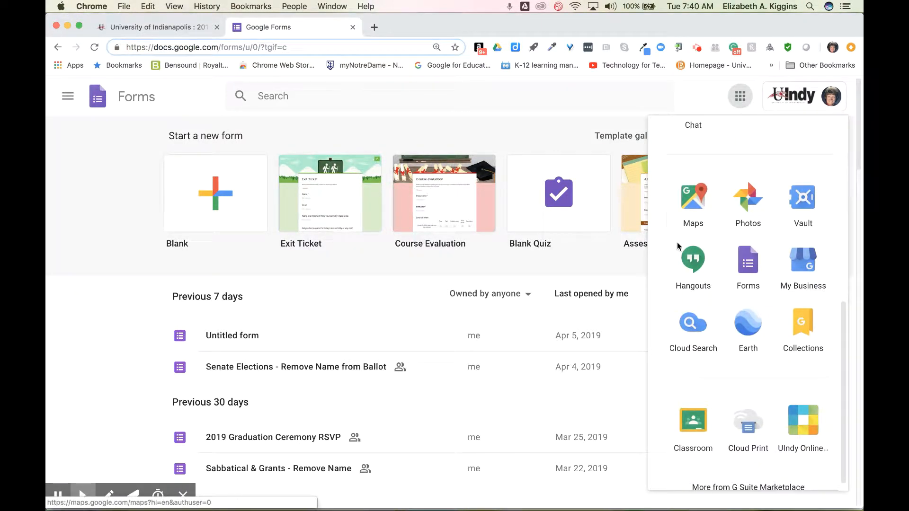
left_click(452, 86)
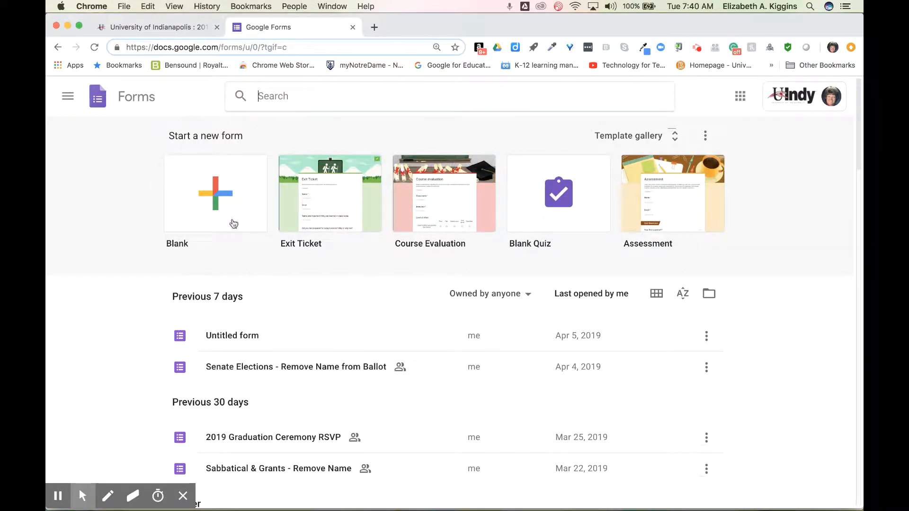
left_click(225, 200)
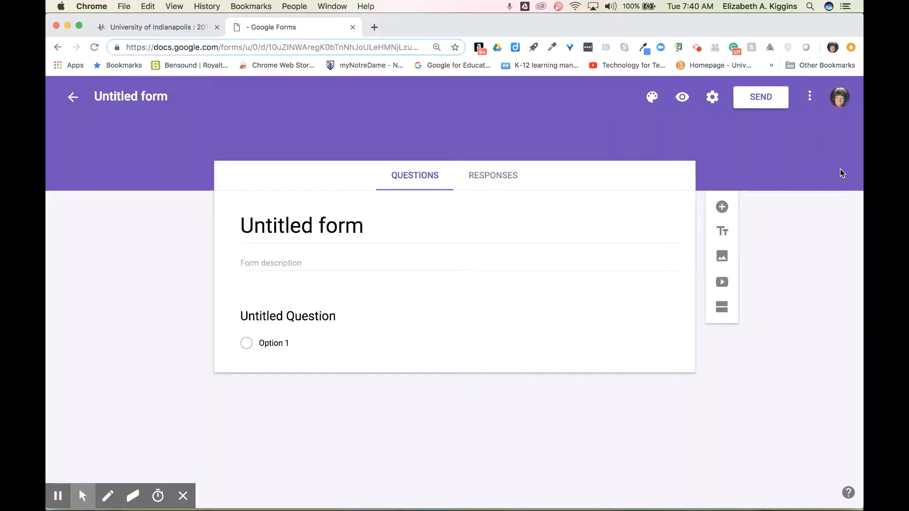
Open the project instructions linked in the learning guide's assignment and read to the list of information the form must collect
left_click(177, 27)
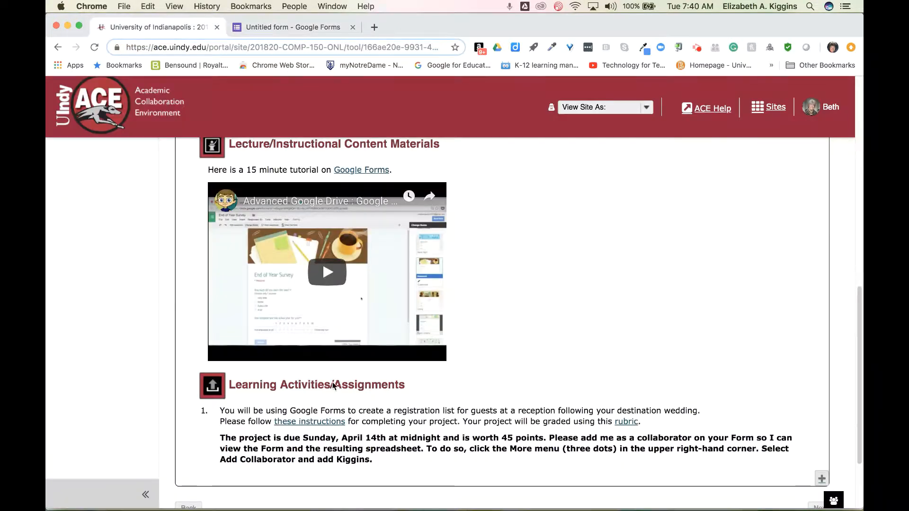
scroll(333, 386, "down", 2)
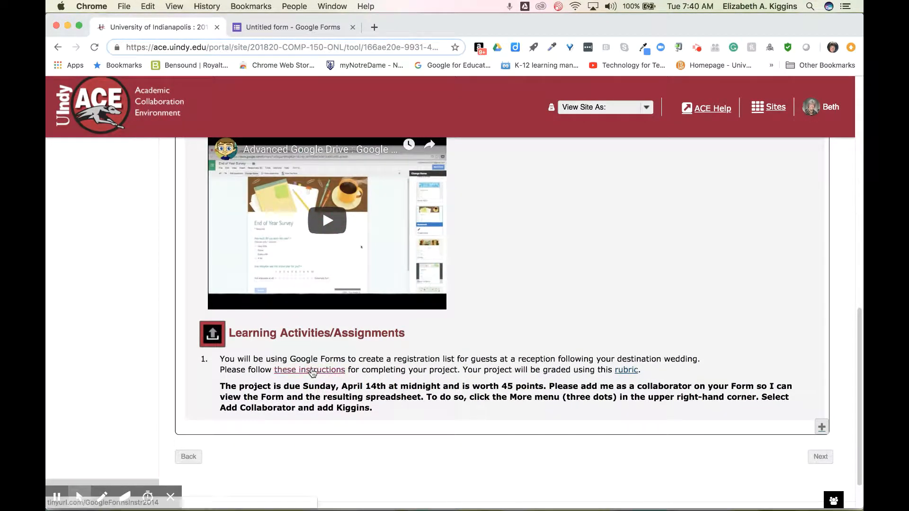
left_click(311, 373)
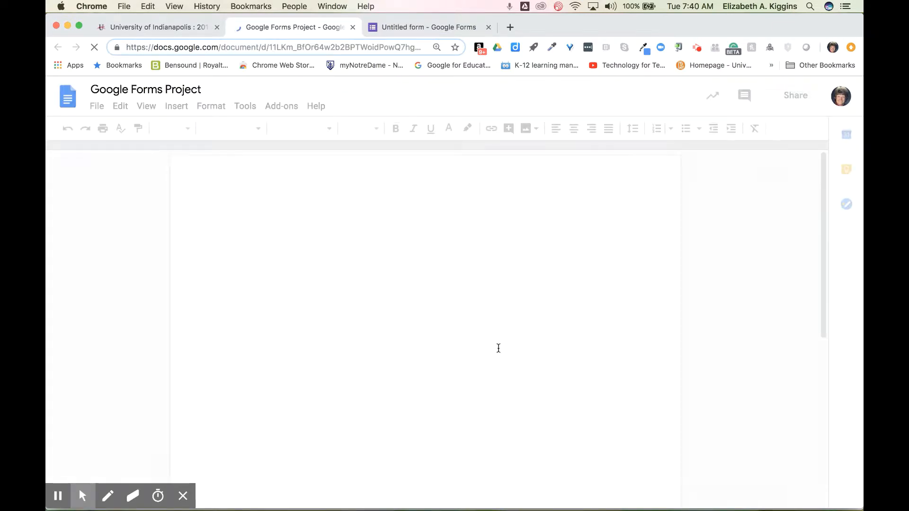
scroll(498, 348, "down", 2)
scroll(498, 347, "down", 3)
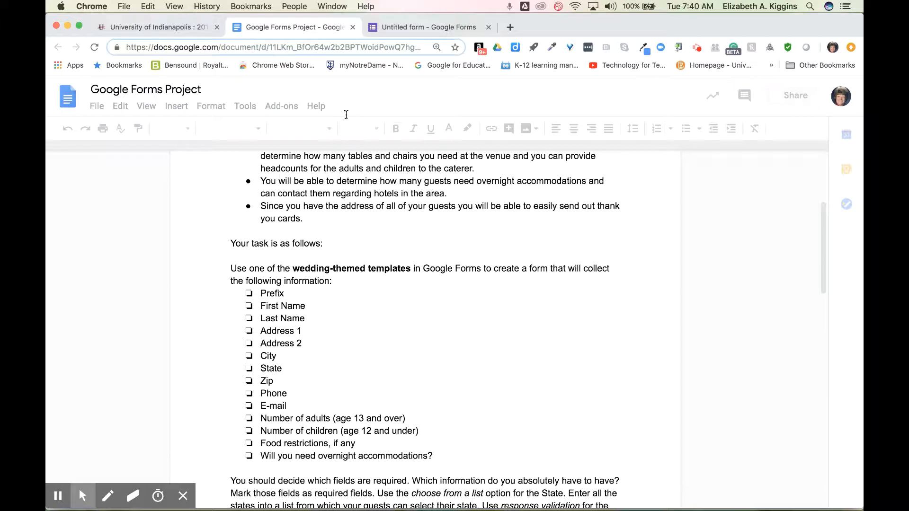
Set the untitled form's header to the Wedding theme image showing a ring on a light blue ribbon
left_click(405, 27)
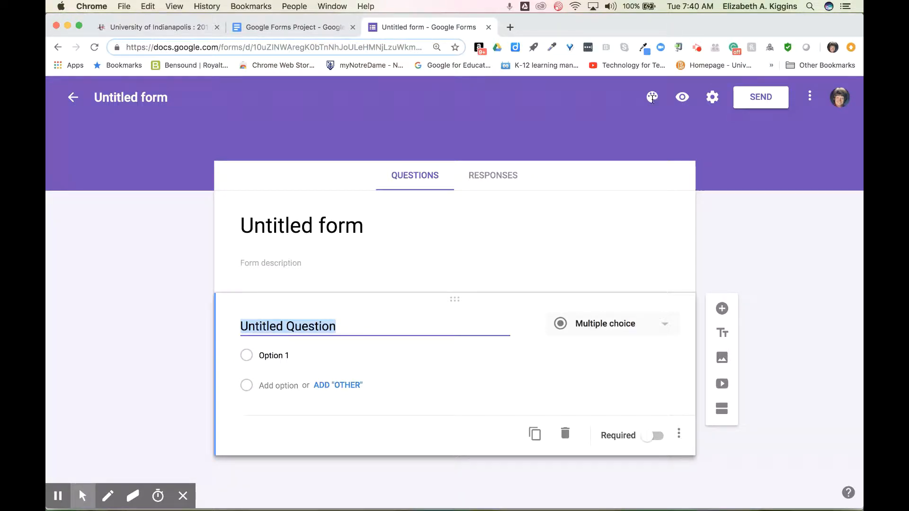
left_click(651, 99)
left_click(652, 100)
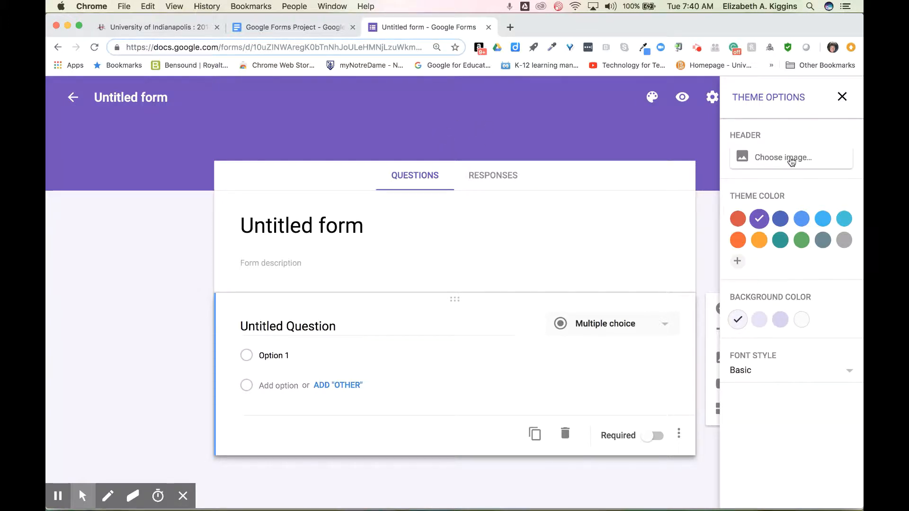
left_click(791, 162)
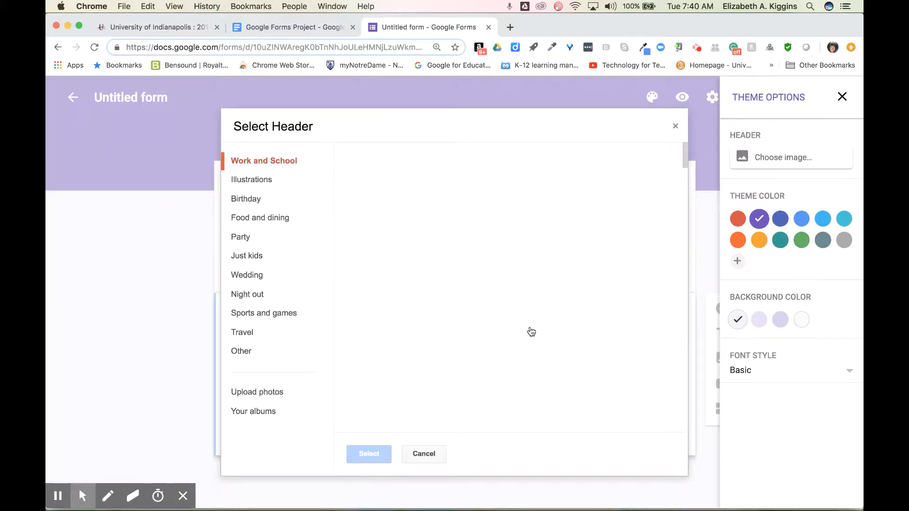
left_click(259, 276)
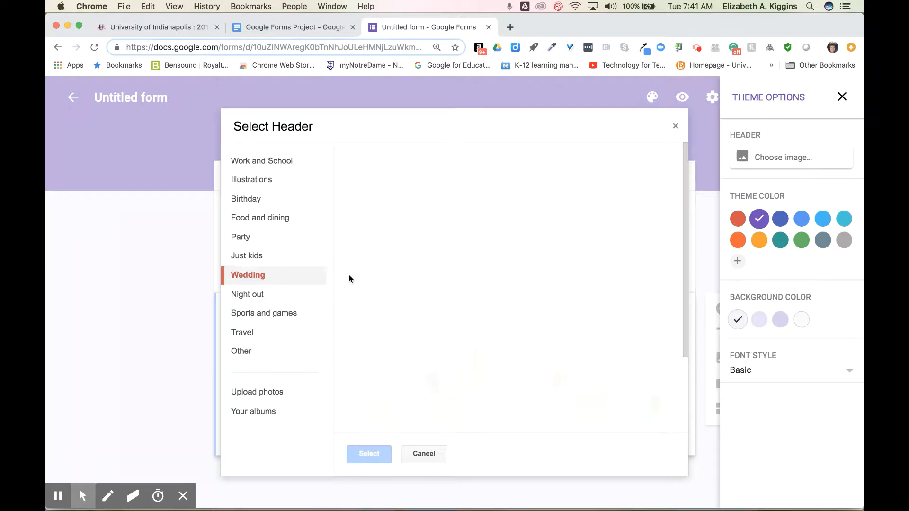
scroll(523, 296, "down", 4)
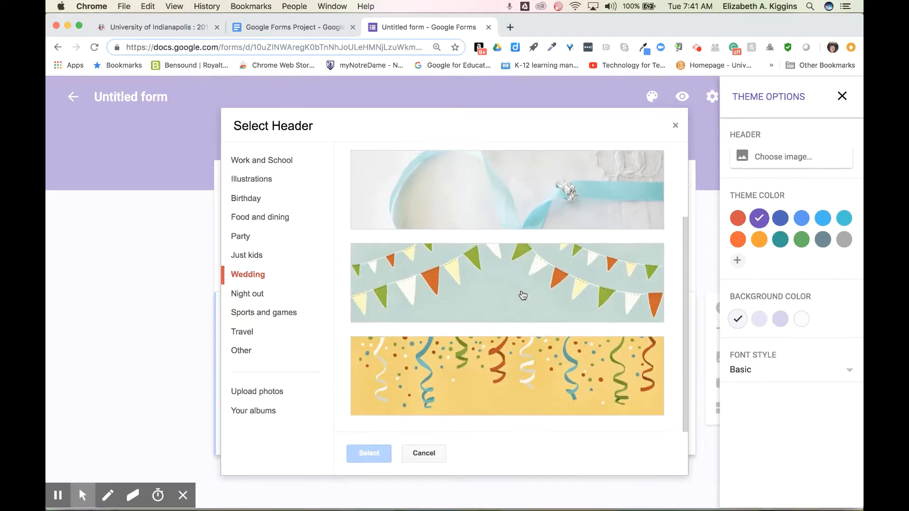
scroll(523, 295, "up", 4)
left_click(523, 295)
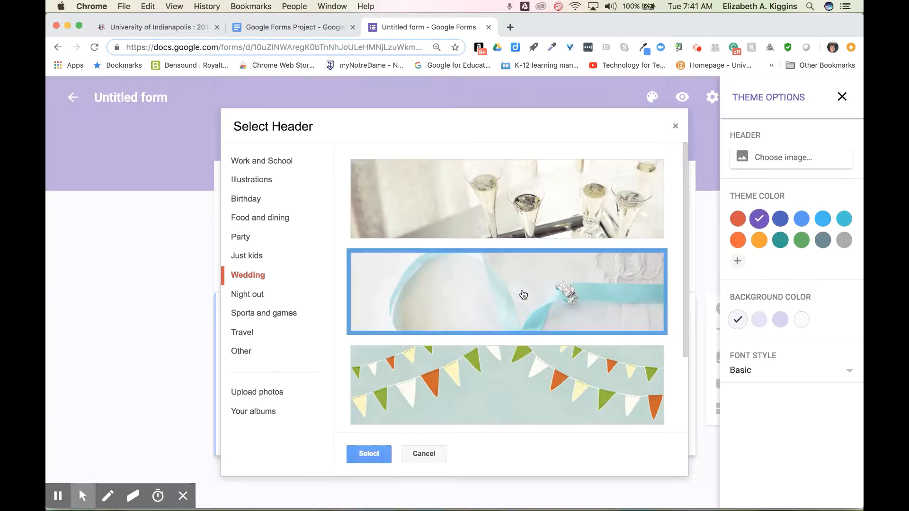
left_click(374, 455)
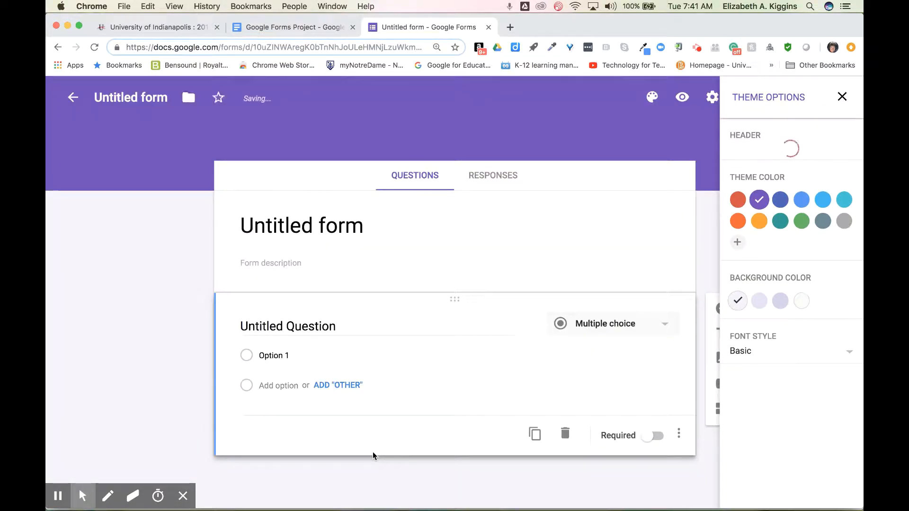
Review the project instructions for the fields to collect, the required fields and the question types
left_click(301, 28)
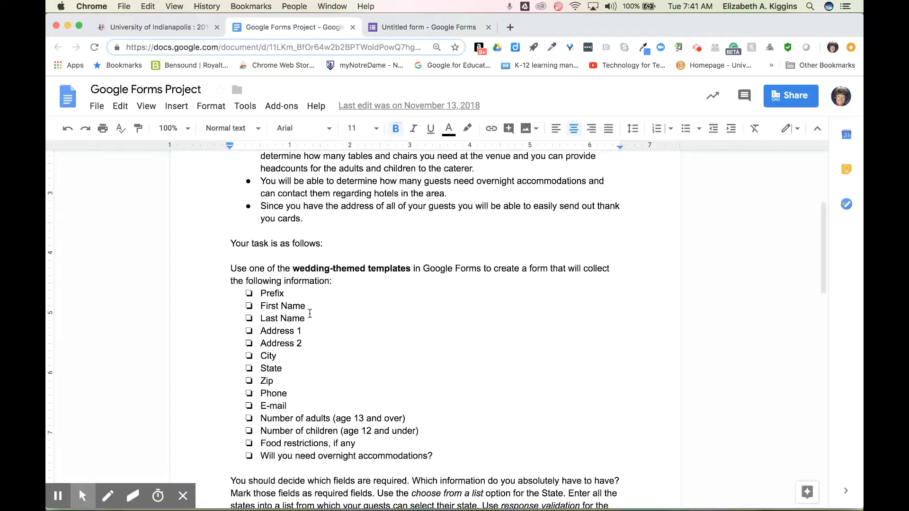
scroll(391, 340, "down", 2)
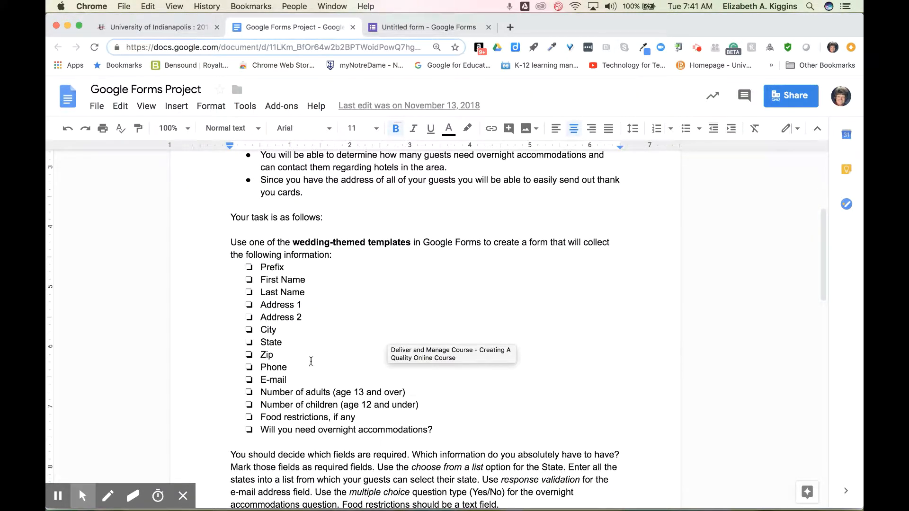
scroll(382, 361, "down", 3)
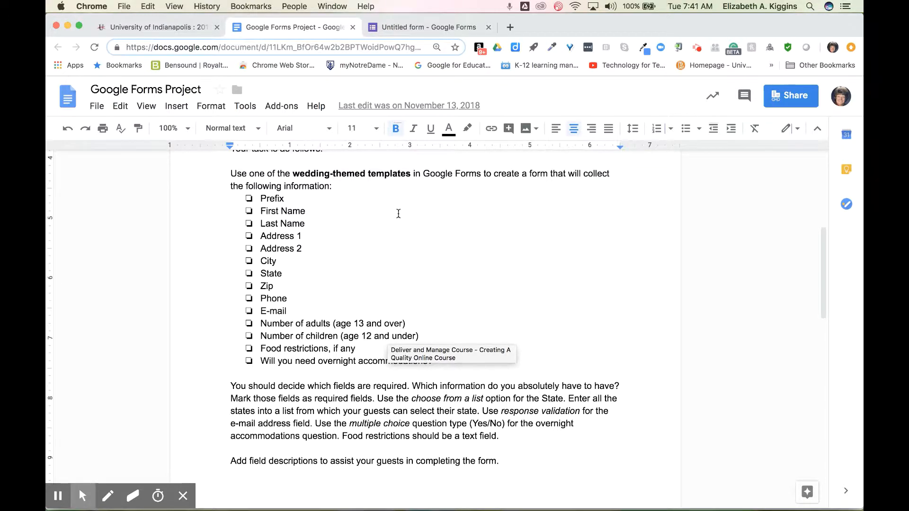
Turn the form's untitled question into a required short-answer question titled "Last Name"
left_click(390, 29)
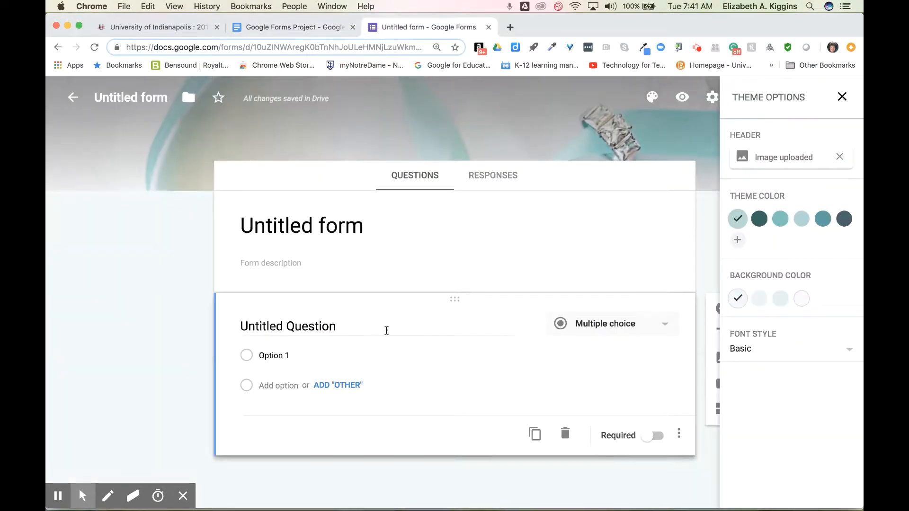
left_click(393, 323)
type("Name")
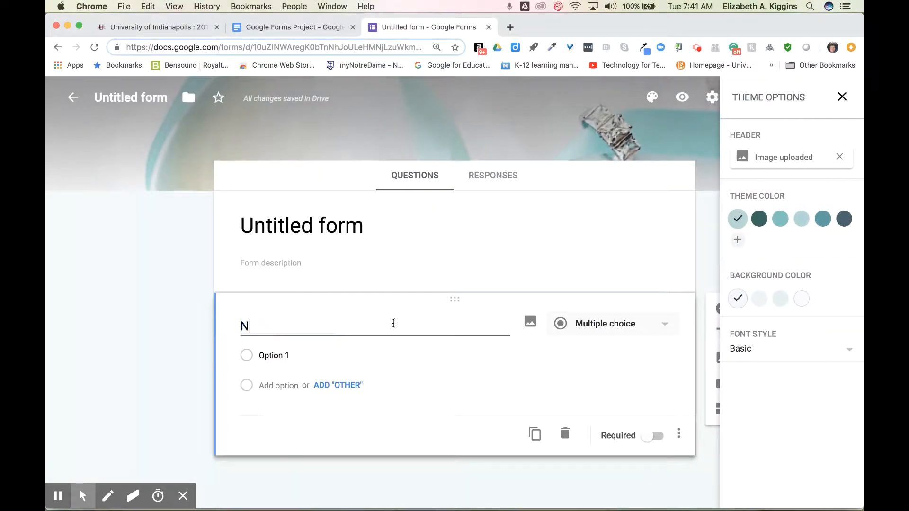
left_click(319, 27)
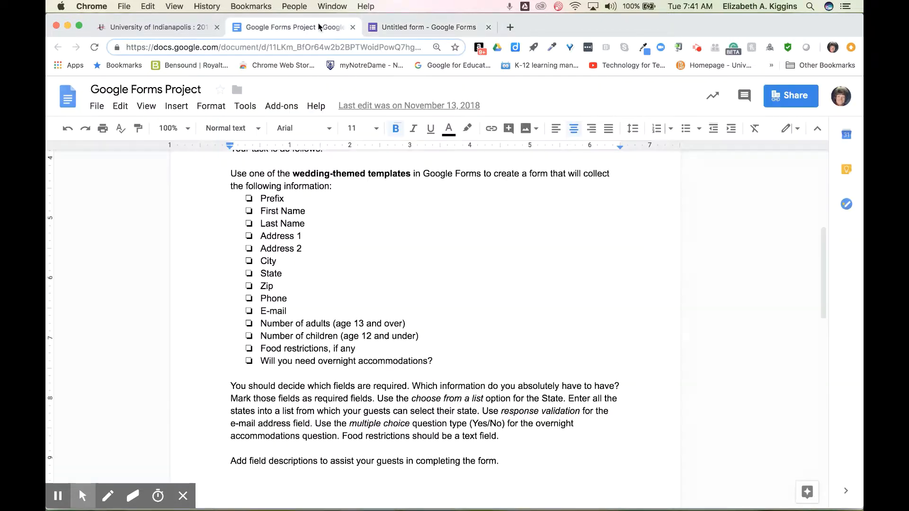
left_click(382, 27)
left_click(241, 326)
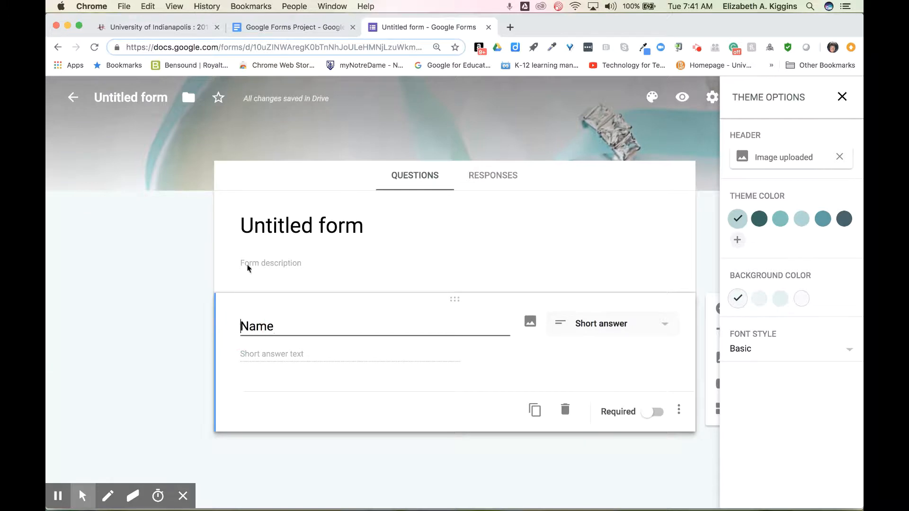
type("Last")
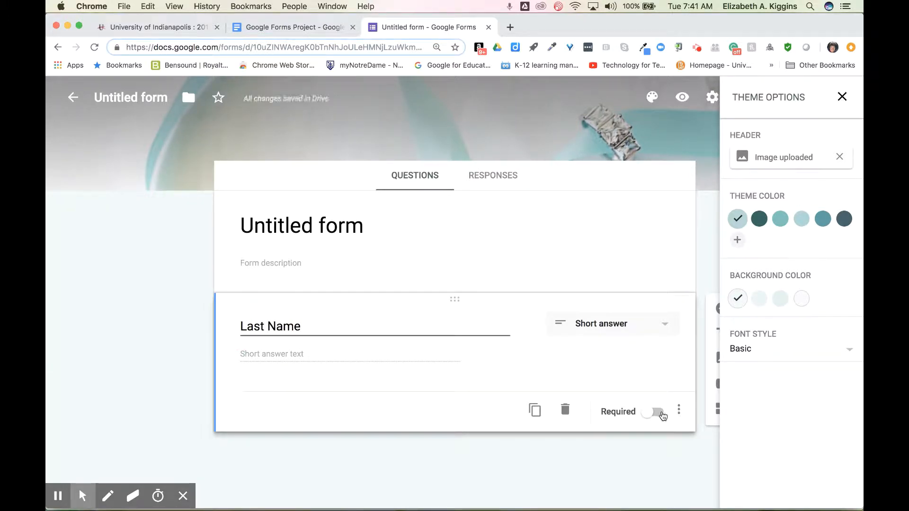
left_click(663, 414)
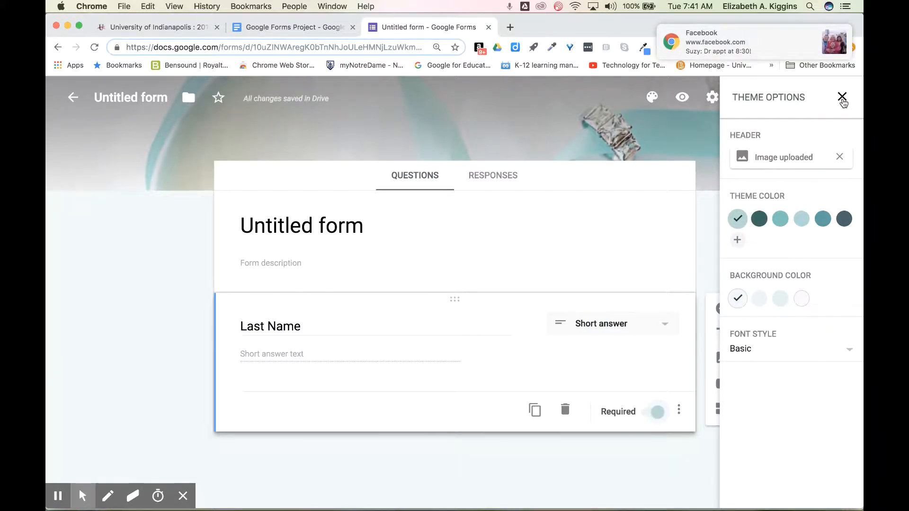
Close the theme options and add a required short-answer question titled "First Name" below the Last Name question
left_click(842, 98)
left_click(722, 308)
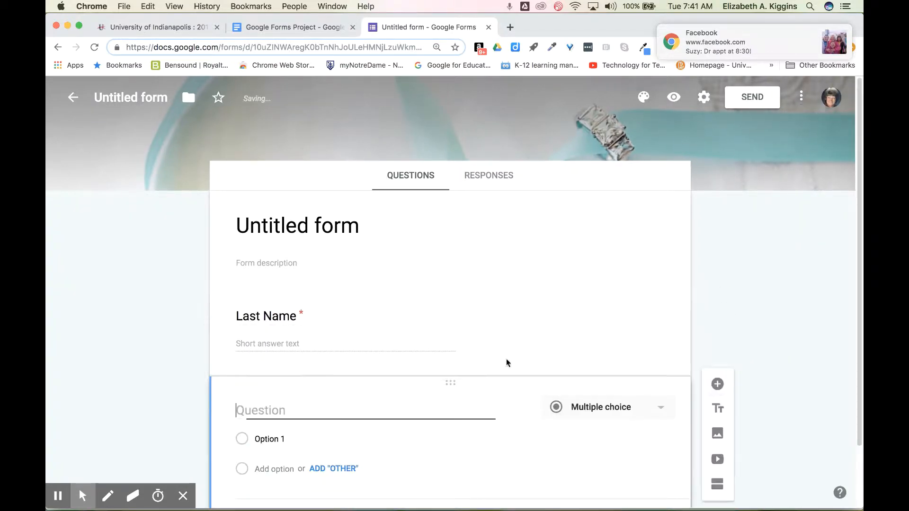
type("First N")
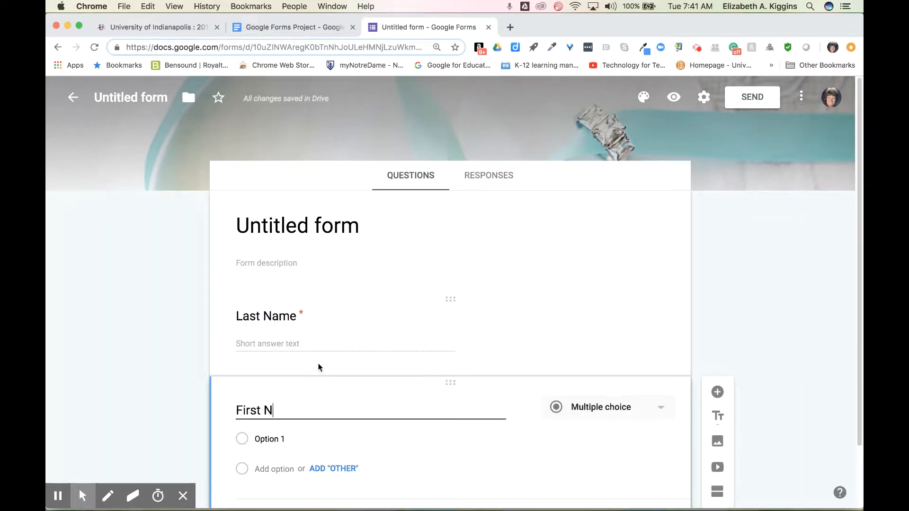
type("ame")
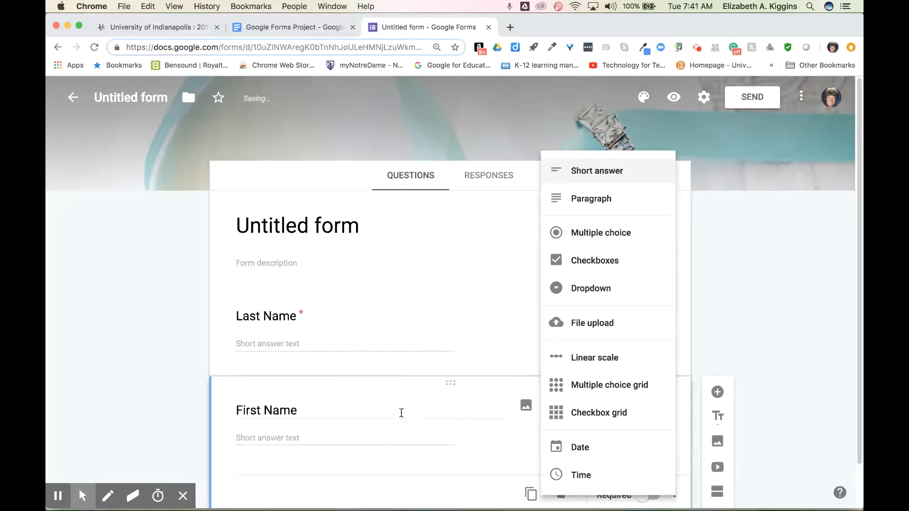
left_click(402, 413)
left_click(652, 450)
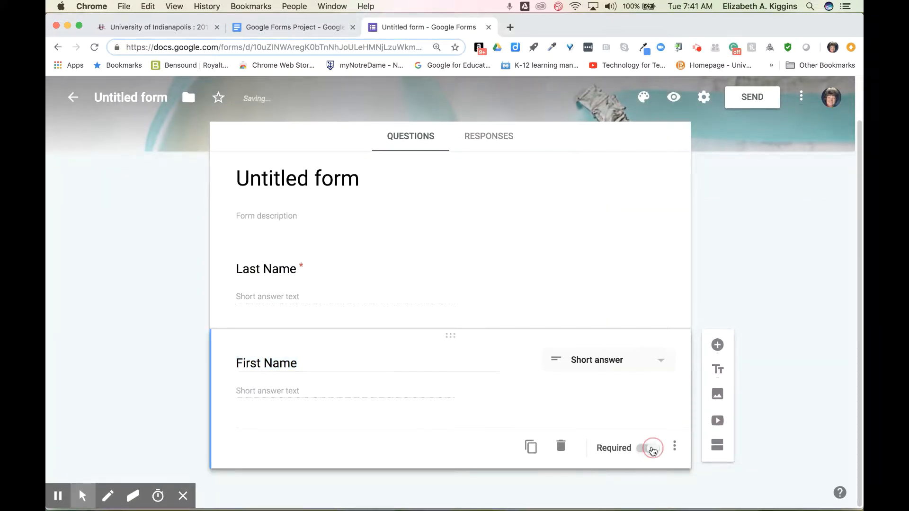
Add a required short-answer question titled "Email Address" below the First Name question
left_click(717, 345)
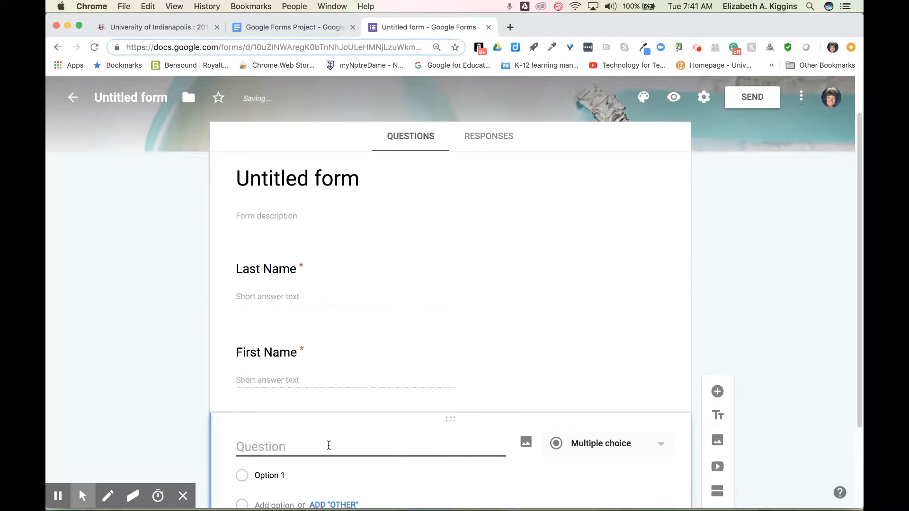
type("Email")
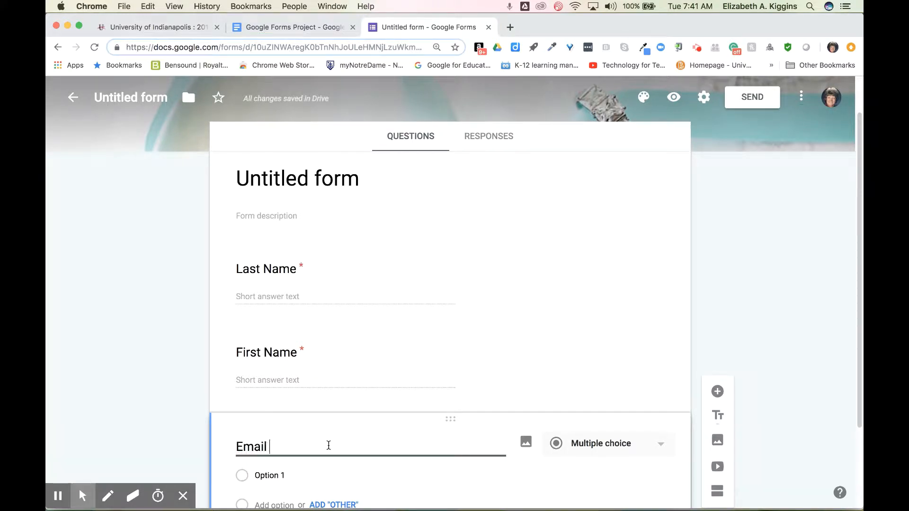
type(" Address")
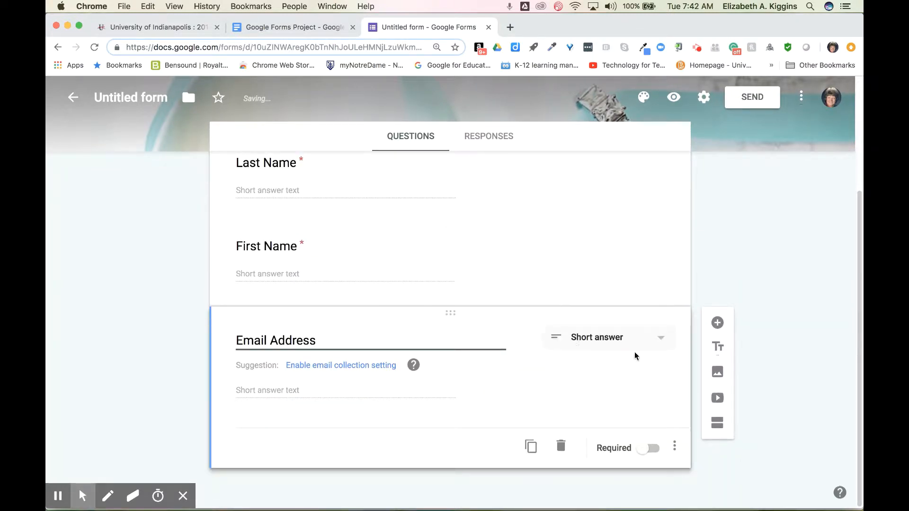
left_click(652, 448)
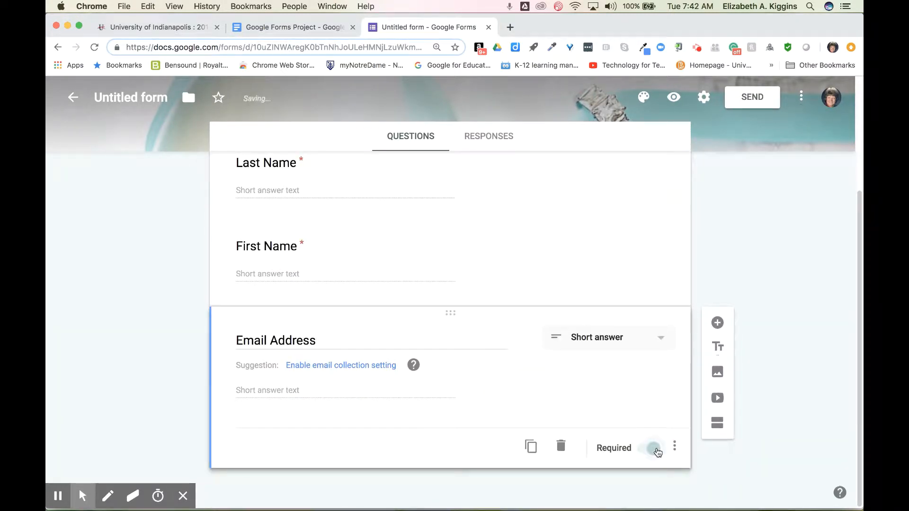
Add response validation to the Email Address question that requires text in the form of an email address
left_click(675, 448)
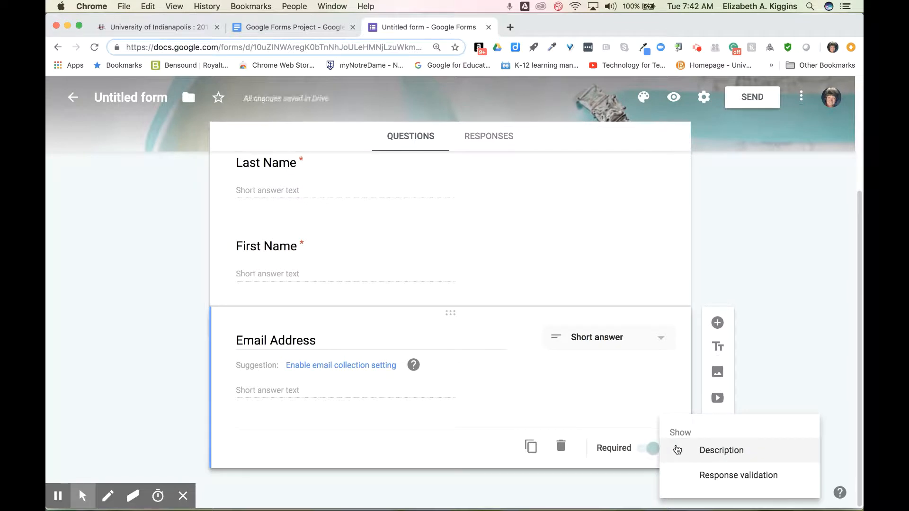
left_click(690, 476)
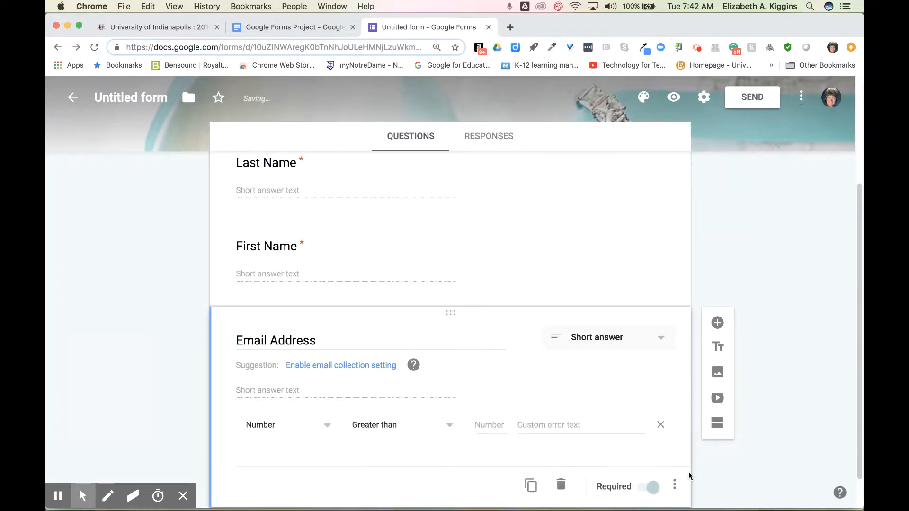
left_click(318, 432)
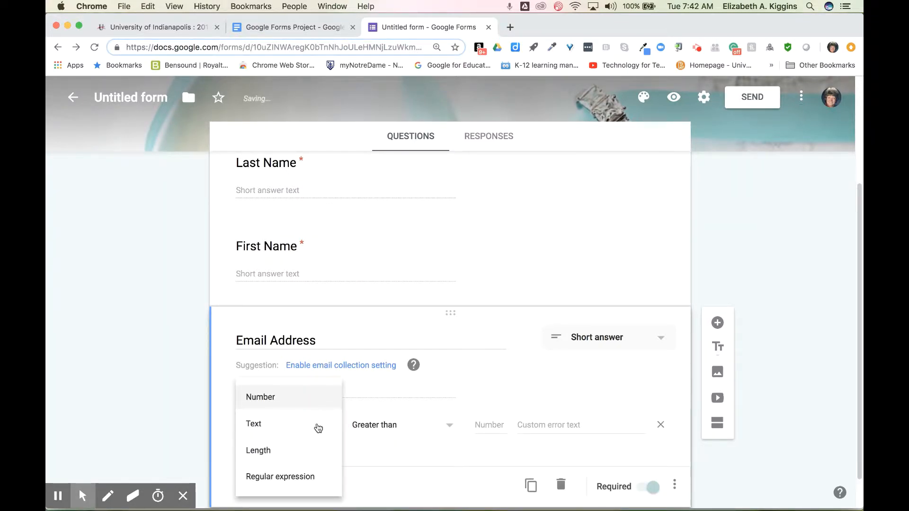
left_click(315, 425)
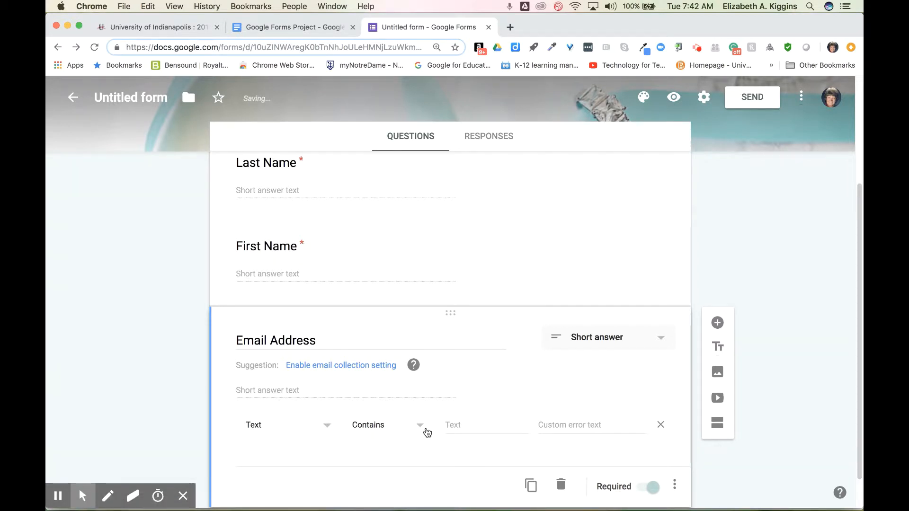
left_click(421, 426)
left_click(408, 453)
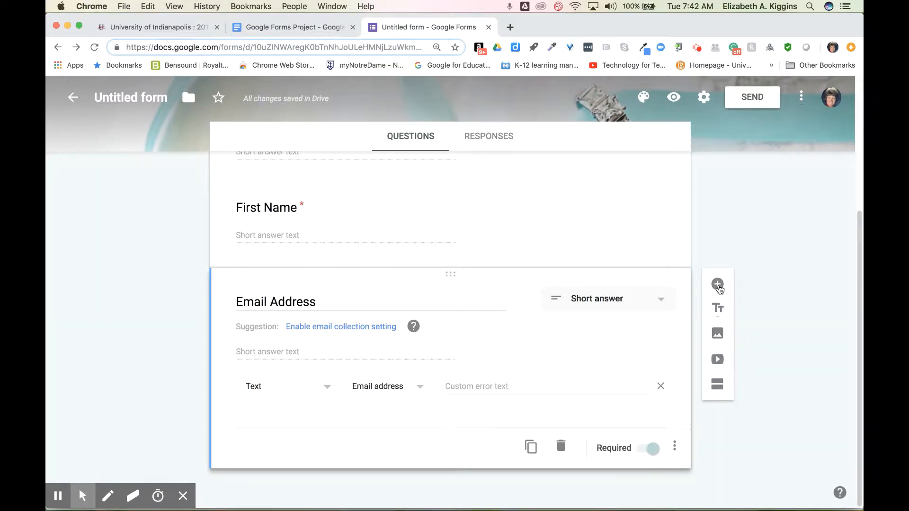
Add a dropdown question titled "State" below the Email Address question and select its first option's text
left_click(716, 285)
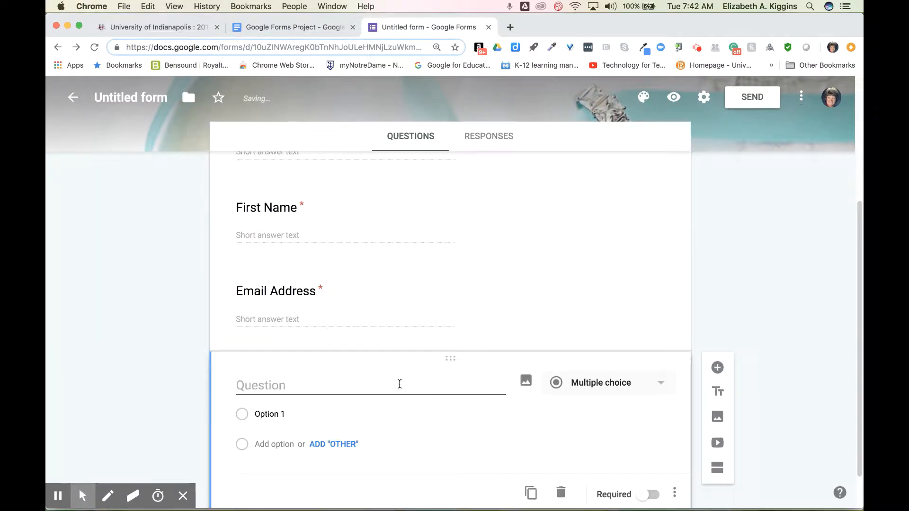
type("Fi")
key("BackSpace")
key("BackSpace")
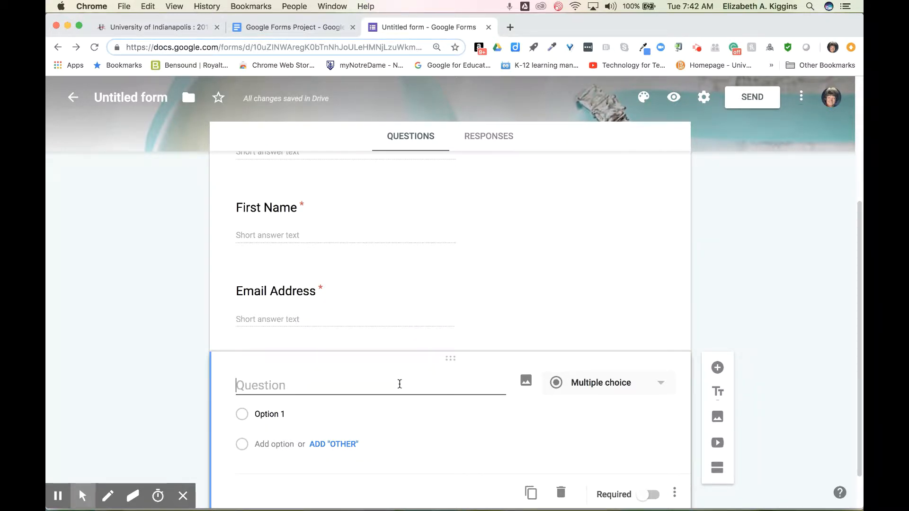
type("Z")
key("BackSpace")
type("State")
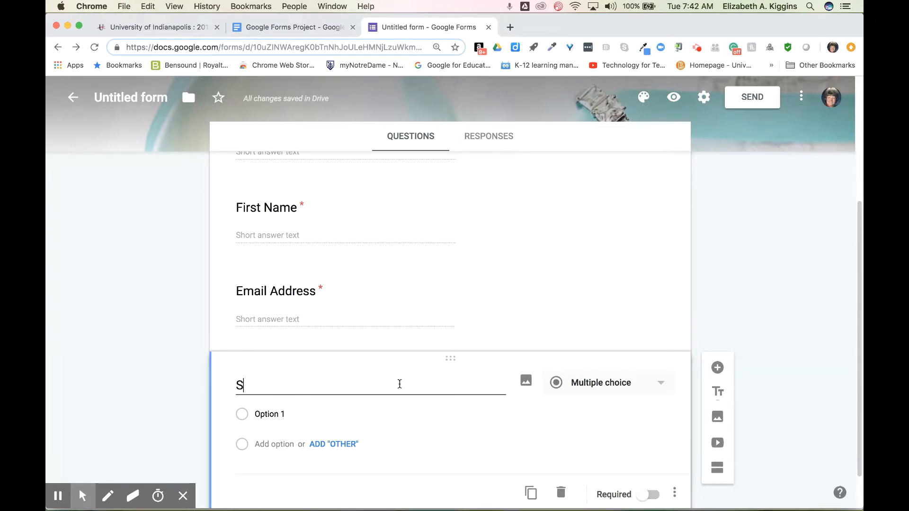
left_click(637, 389)
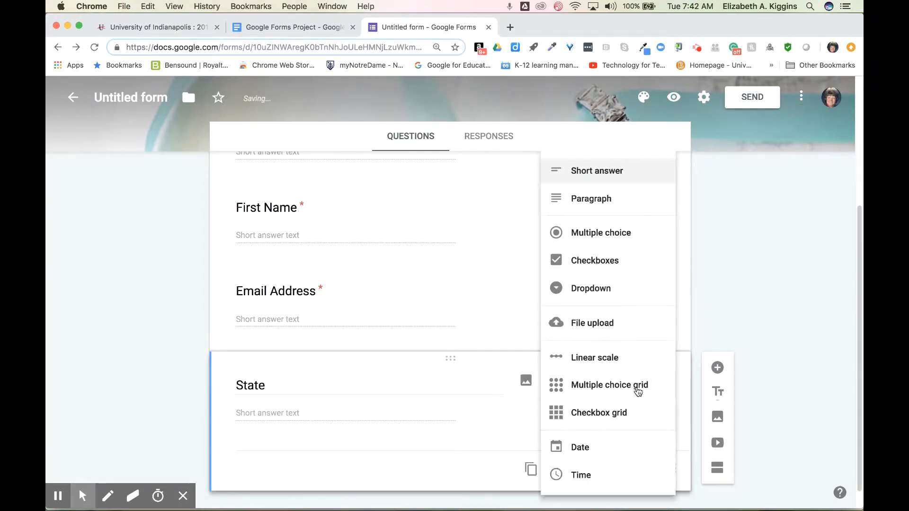
left_click(626, 295)
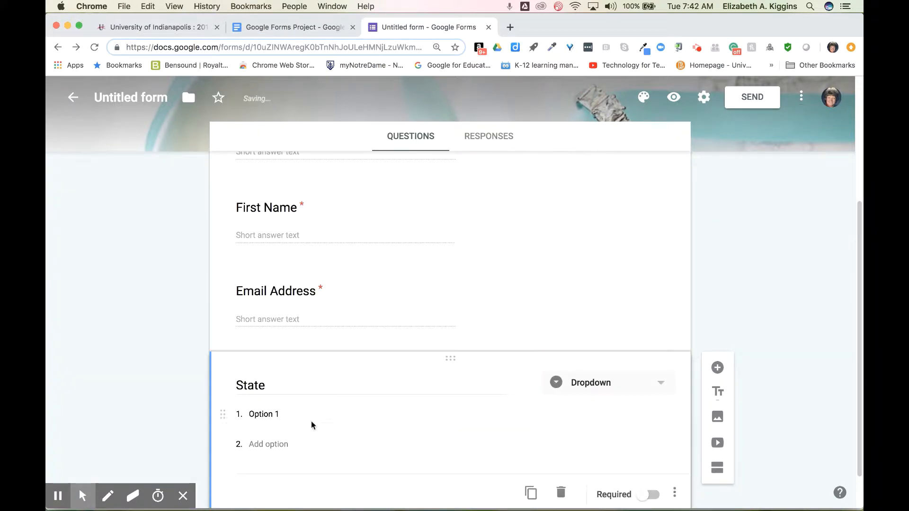
left_click(294, 414)
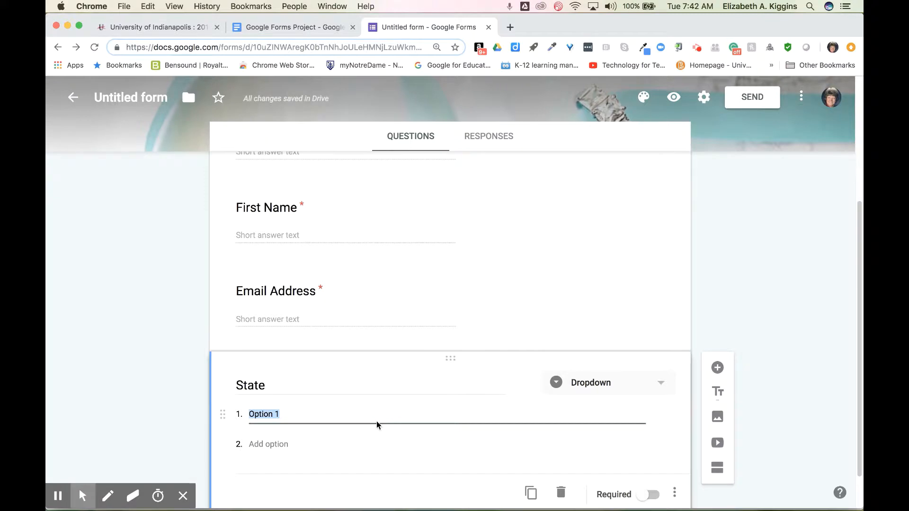
Review the project instructions on question types, field descriptions, the minimum number of records and sharing for grading, and return to the form
left_click(257, 33)
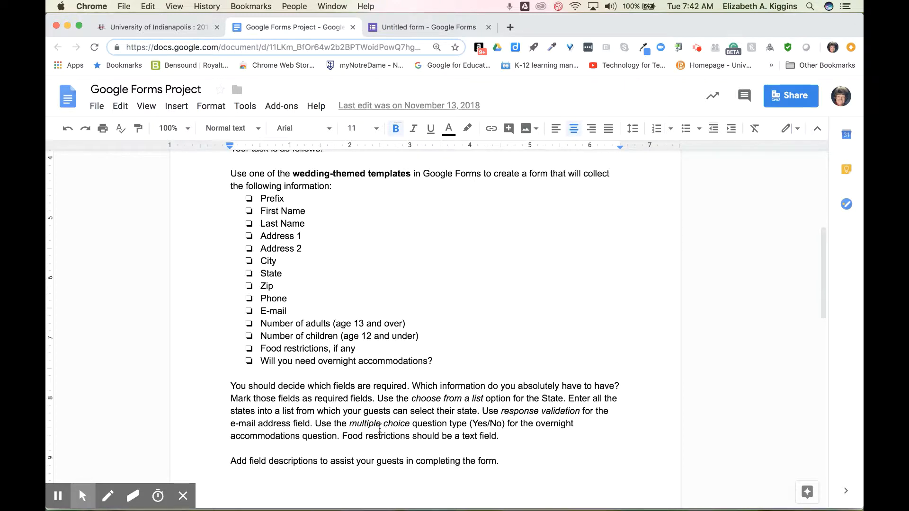
left_click_drag(318, 424, 592, 426)
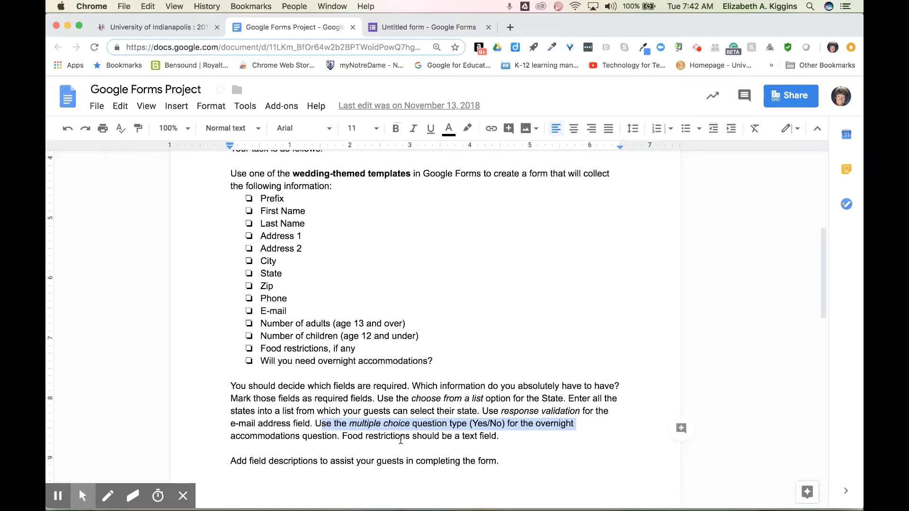
scroll(483, 434, "down", 3)
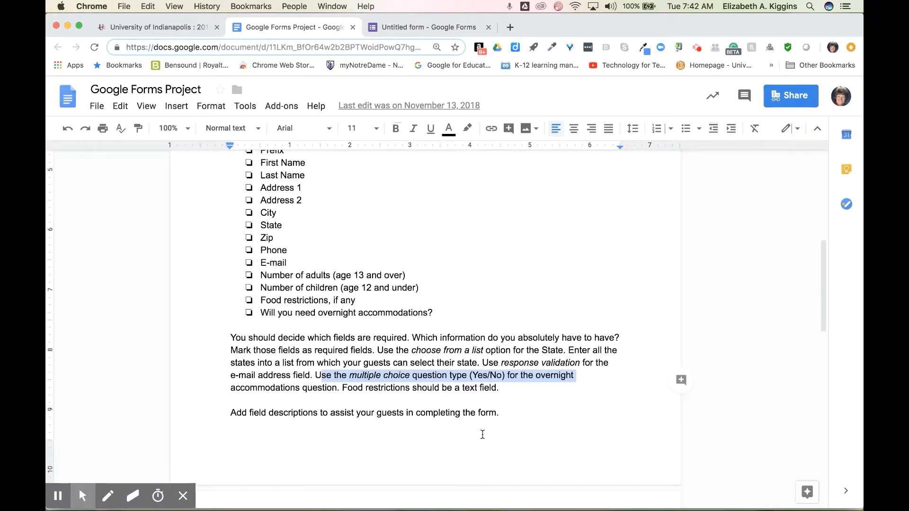
scroll(482, 434, "down", 2)
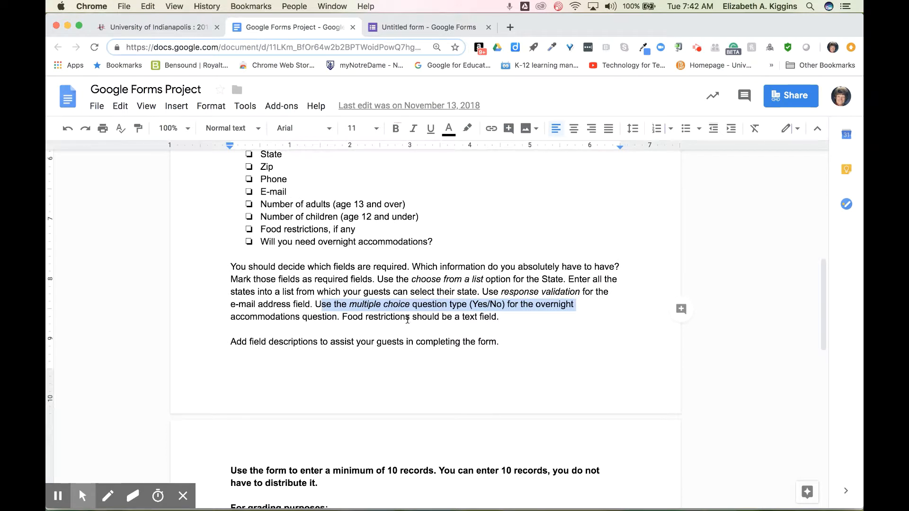
scroll(572, 355, "down", 4)
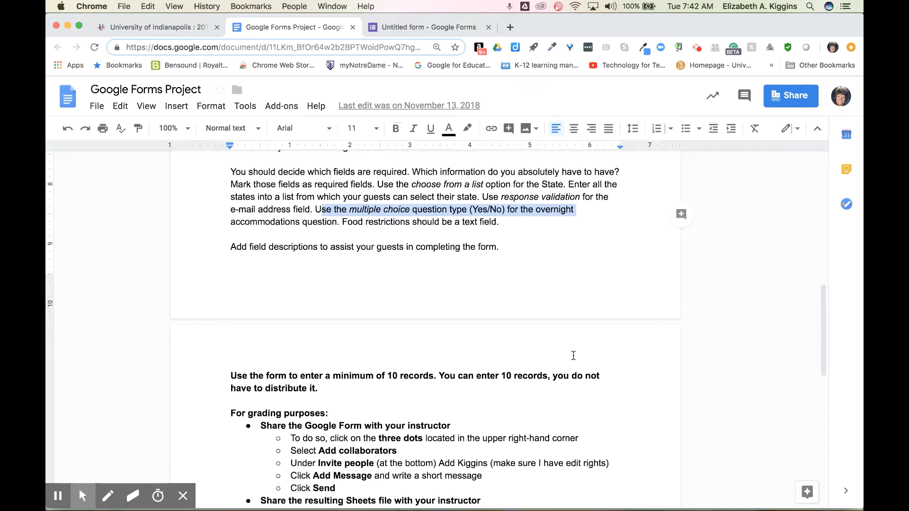
scroll(527, 308, "down", 4)
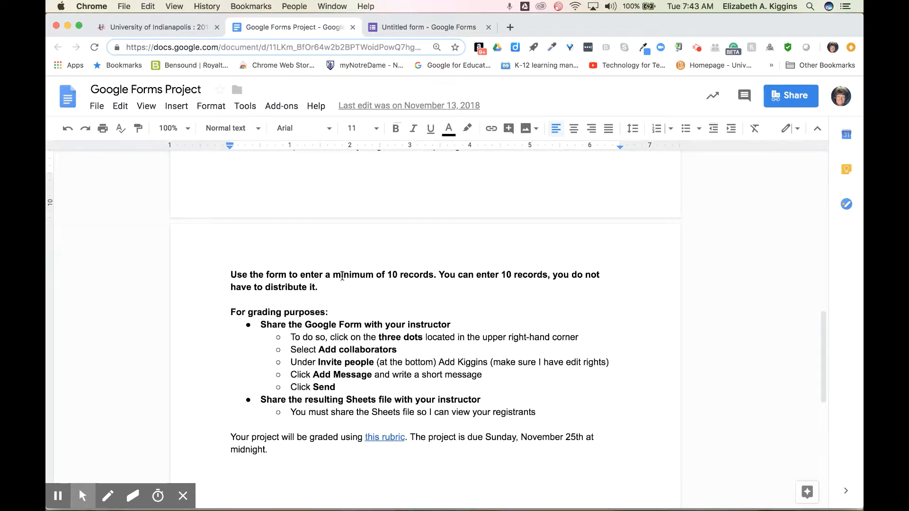
left_click_drag(333, 275, 433, 276)
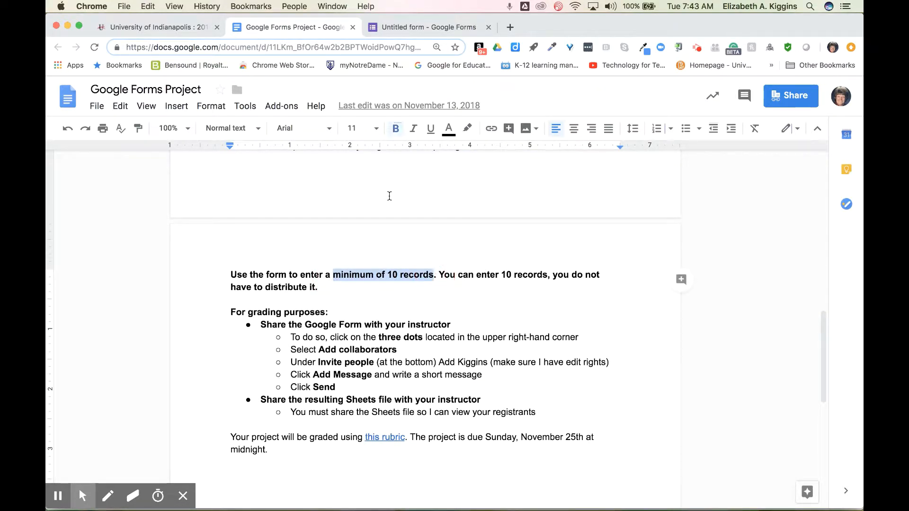
left_click(388, 30)
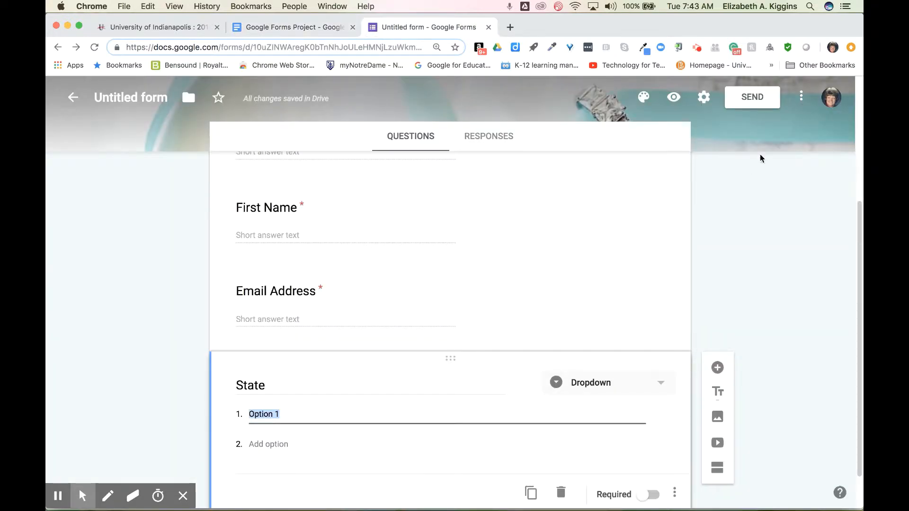
Preview the form as respondents see it, from the header to the submit area, and close the preview
left_click(675, 98)
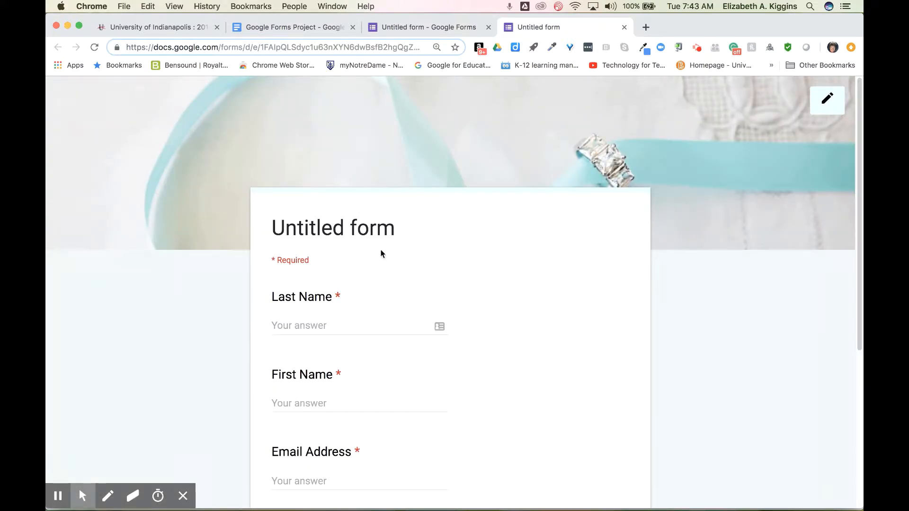
scroll(384, 389, "down", 5)
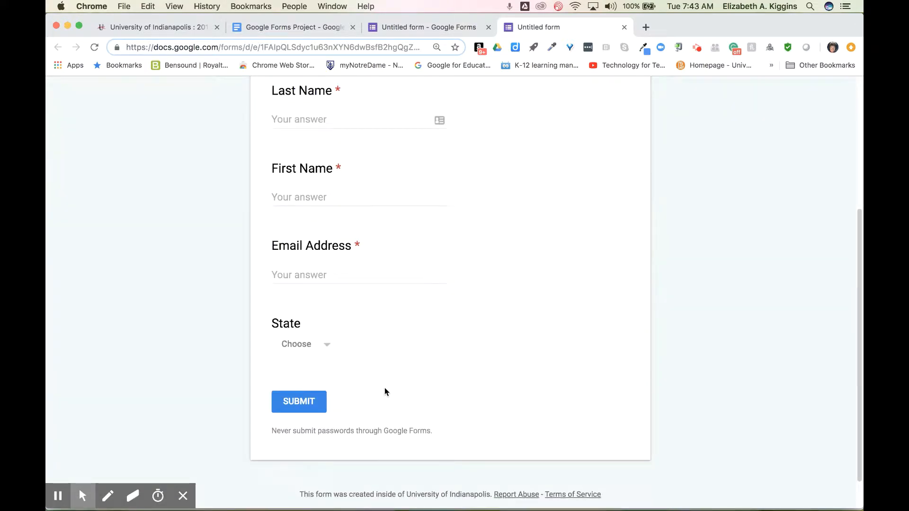
scroll(384, 392, "up", 5)
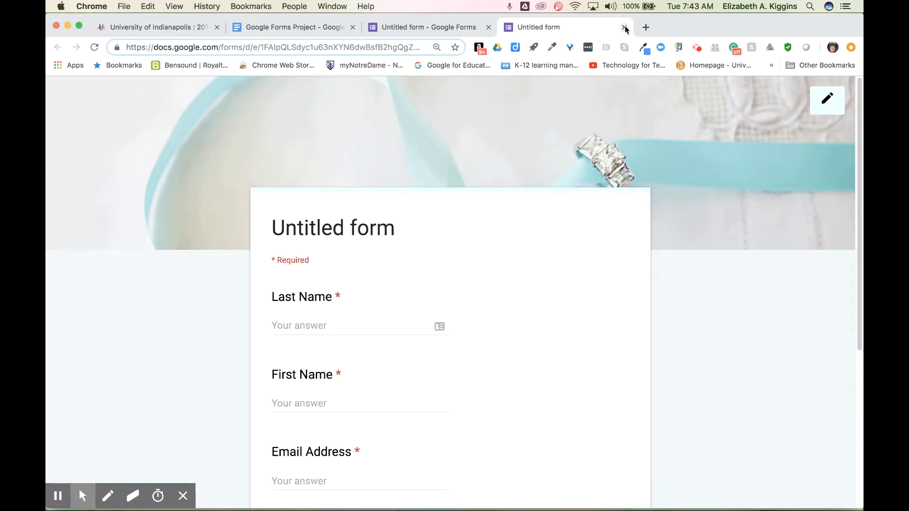
left_click(624, 27)
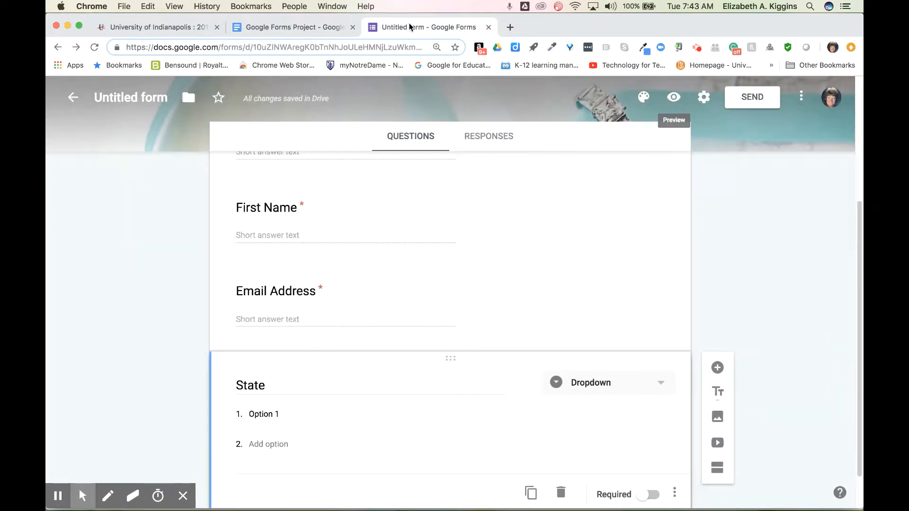
Turn on collecting email addresses in the form's general settings and save the settings
left_click(703, 96)
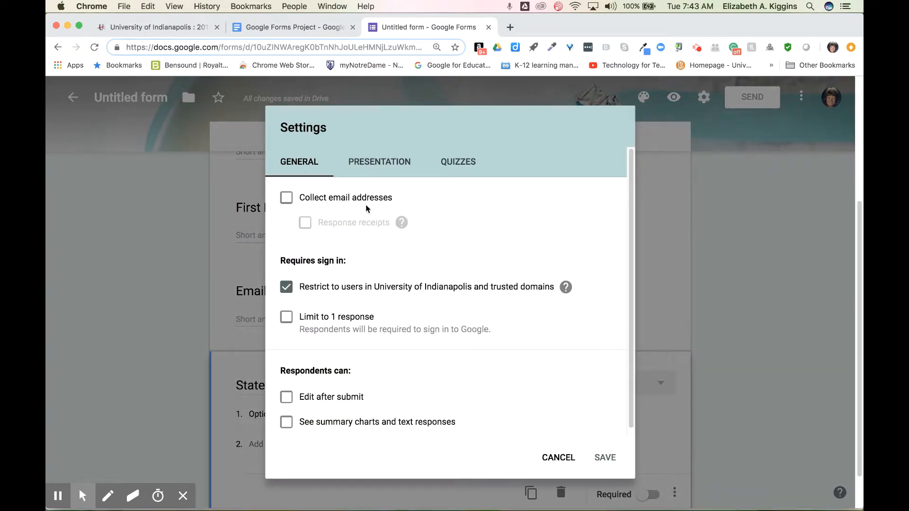
left_click(364, 201)
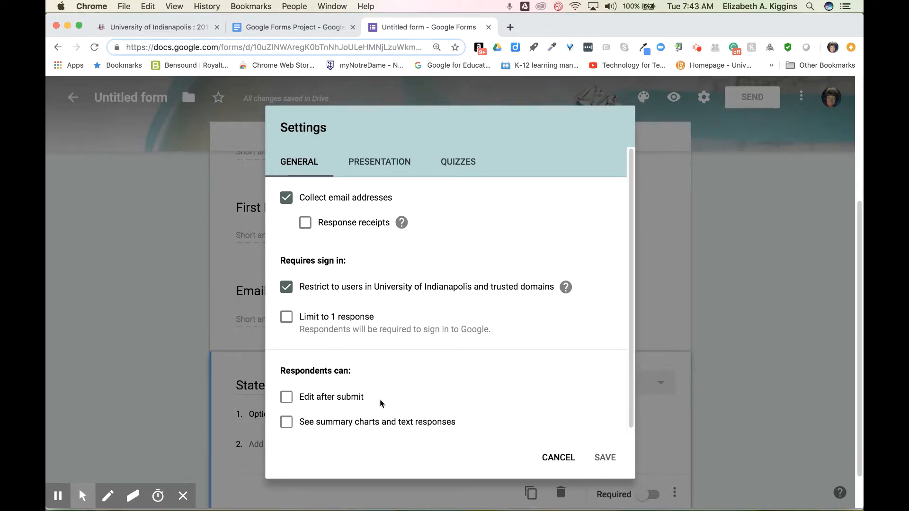
left_click(597, 458)
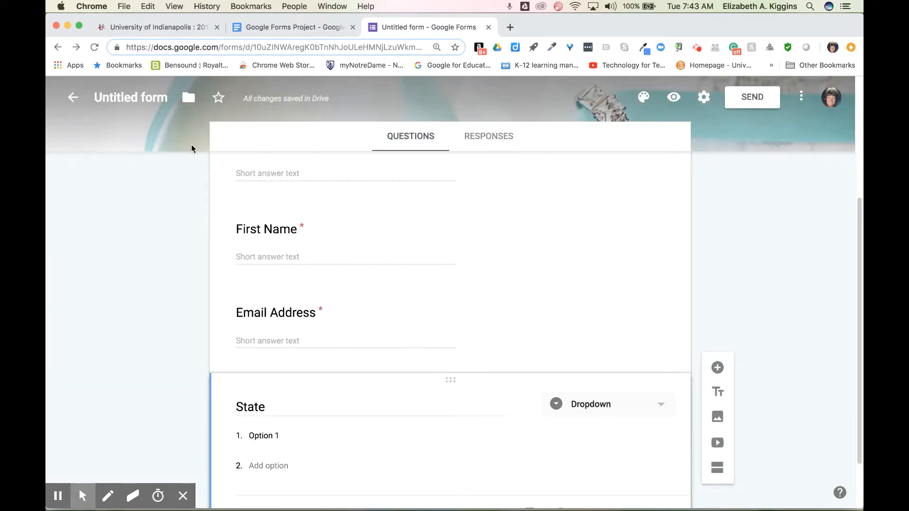
Return to the list of forms, reopen today's untitled form and select its whole title text
left_click(74, 98)
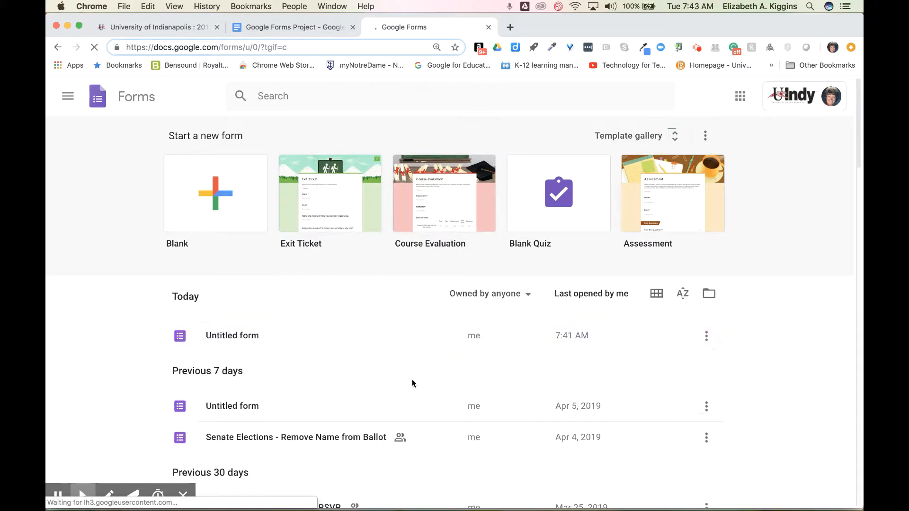
left_click(256, 338)
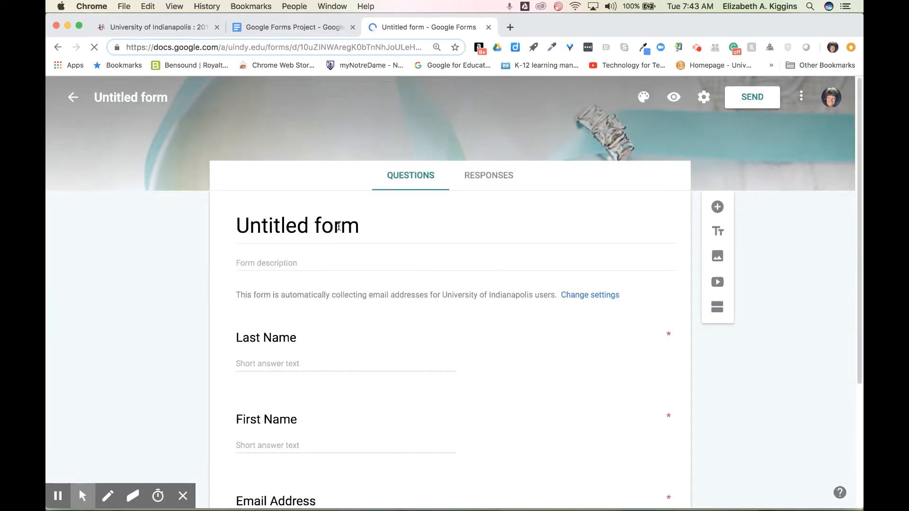
double_click(331, 227)
left_click(327, 227)
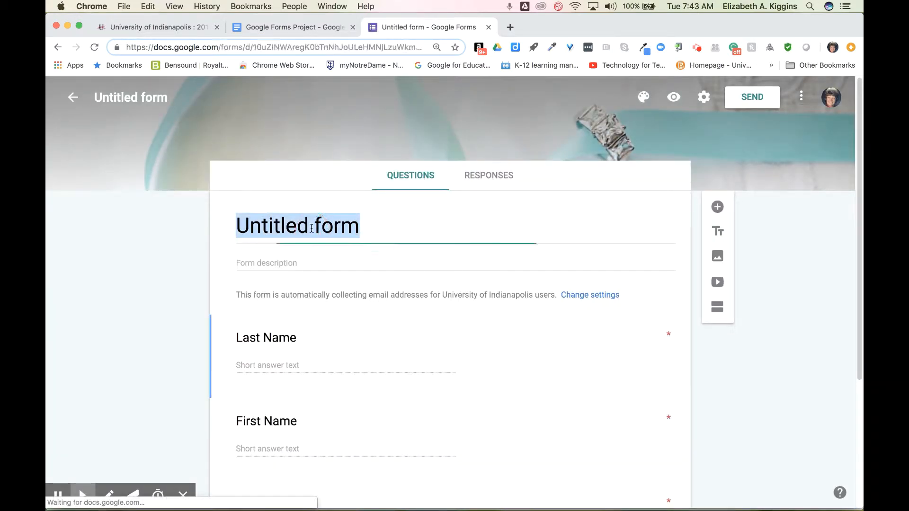
left_click(312, 228)
triple_click(312, 228)
type("You are invi")
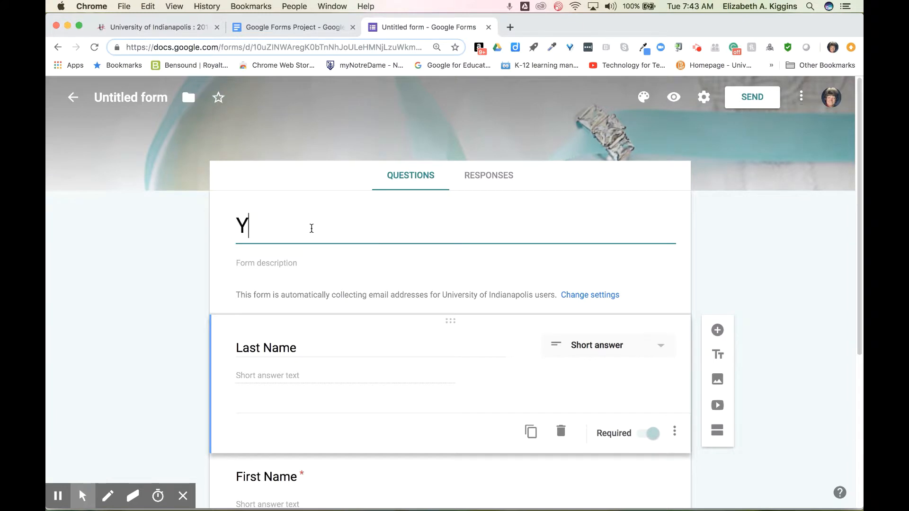
key("BackSpace")
key("BackSpace")
key("BackSpace")
key("BackSpace")
key("BackSpace")
key("BackSpace")
key("BackSpace")
key("BackSpace")
key("BackSpace")
key("BackSpace")
key("BackSpace")
key("BackSpace")
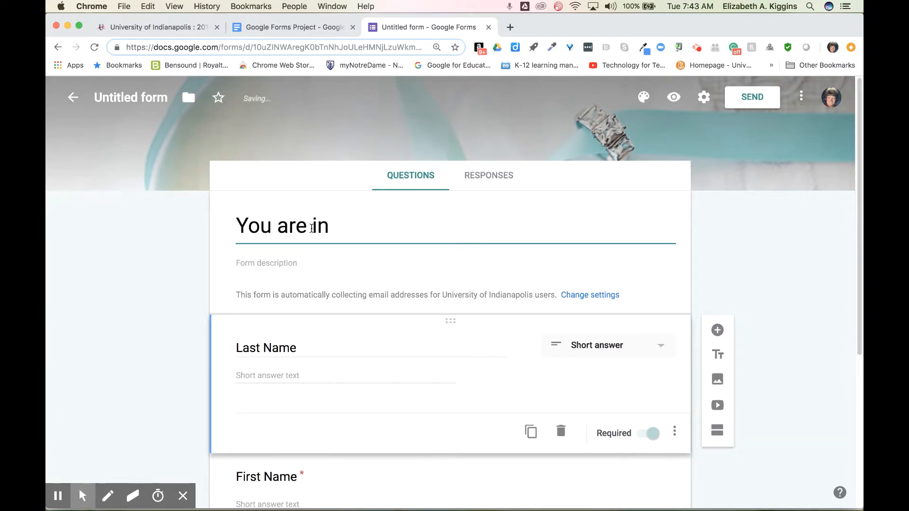
Title the form "Wedding Celebration"
type("We")
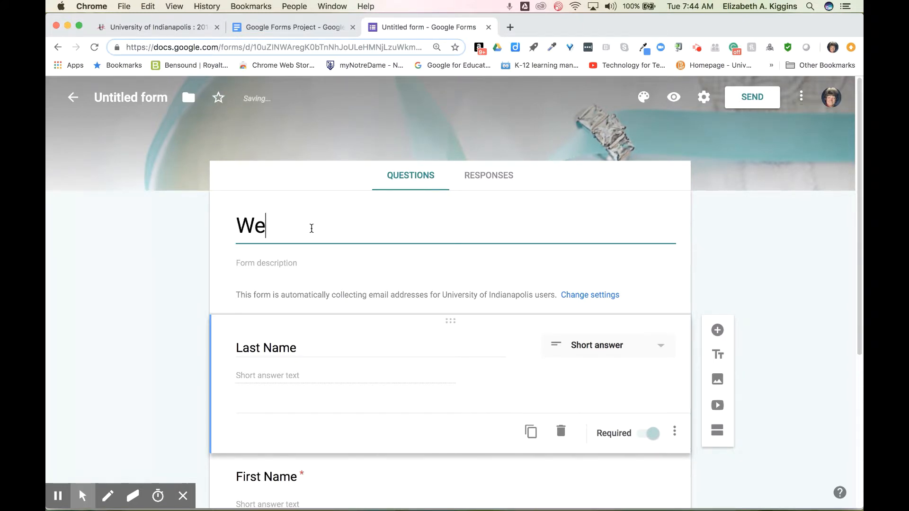
type("dding Celebation")
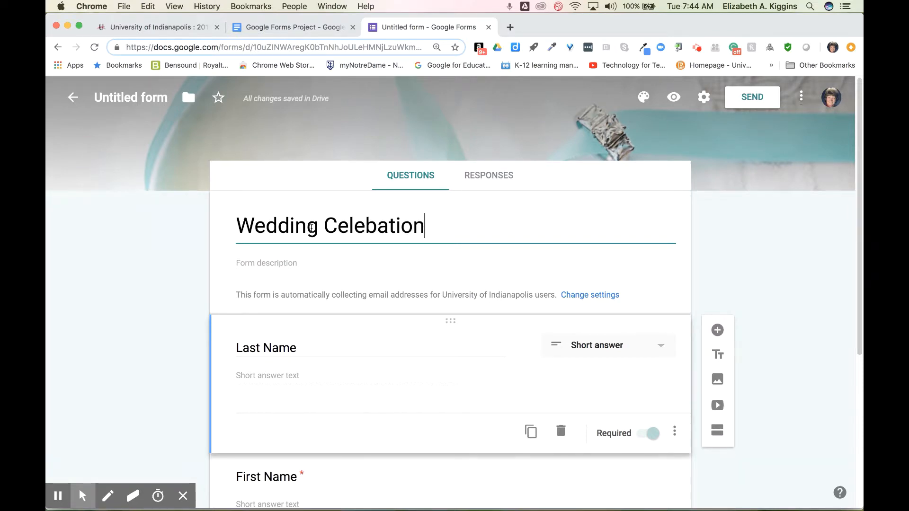
key("BackSpace")
key("BackSpace")
key("BackSpace")
key("BackSpace")
key("BackSpace")
type("ration")
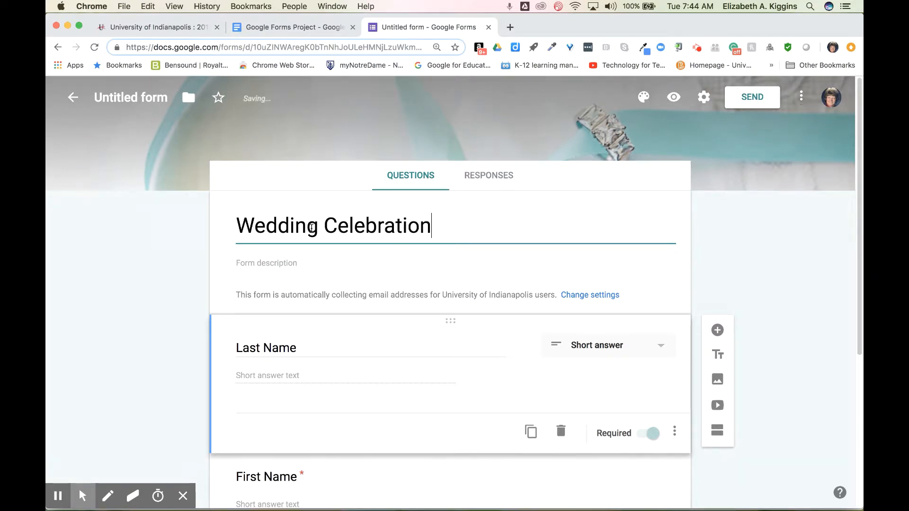
Enter the form description "We are having a party to celebration our wedding. We hope you can come."
left_click(269, 262)
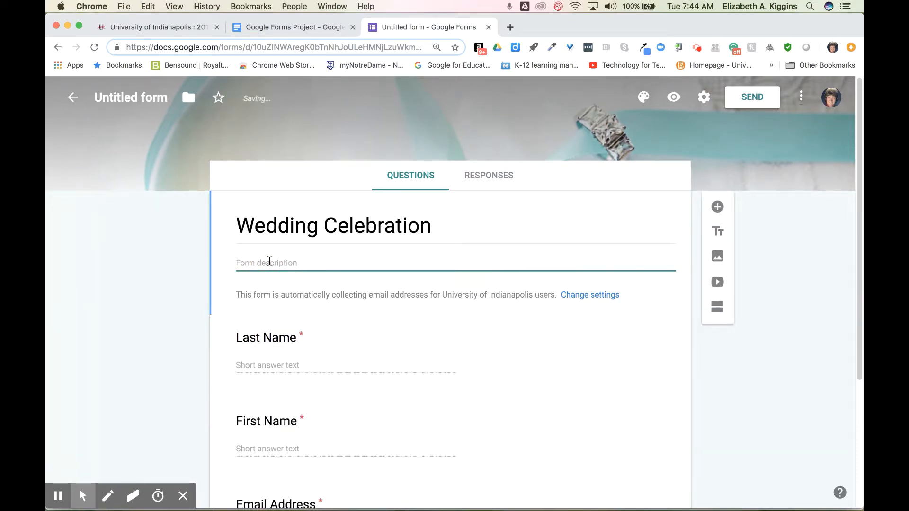
type("We are")
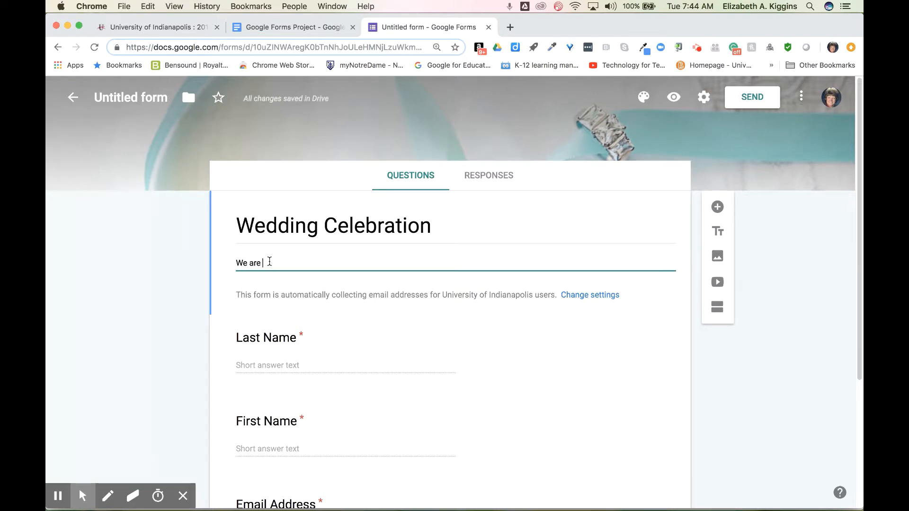
type(" havinga ")
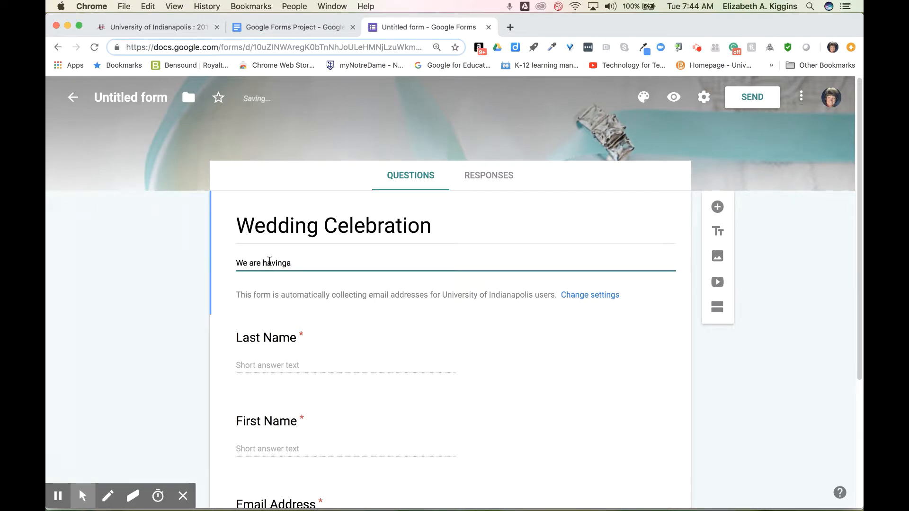
type("party to cele")
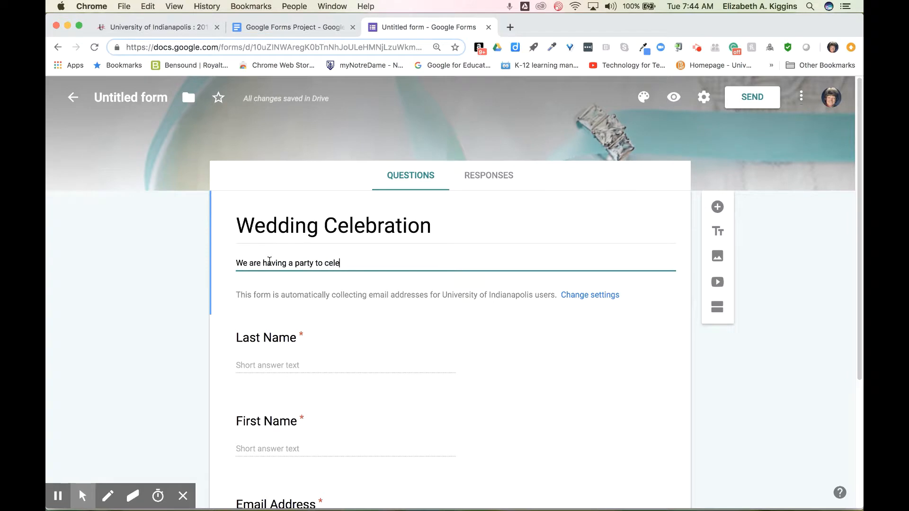
type("bration our weed")
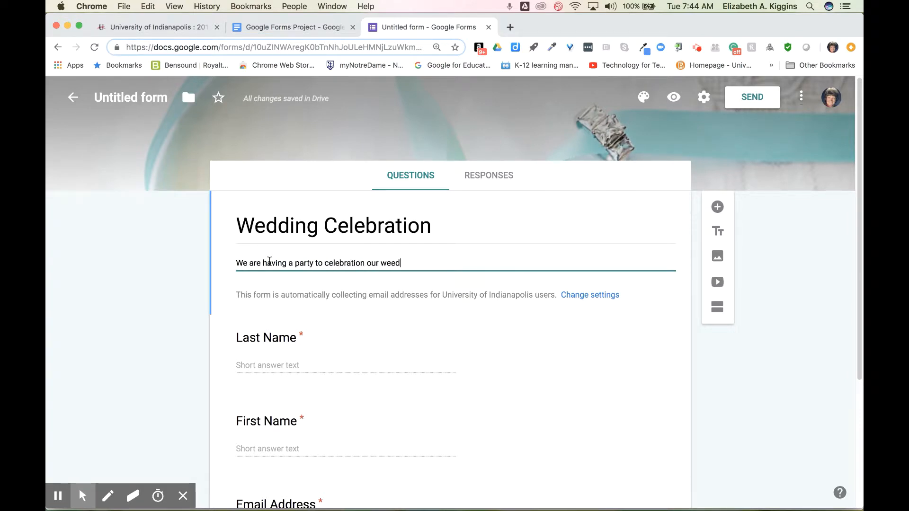
type("home")
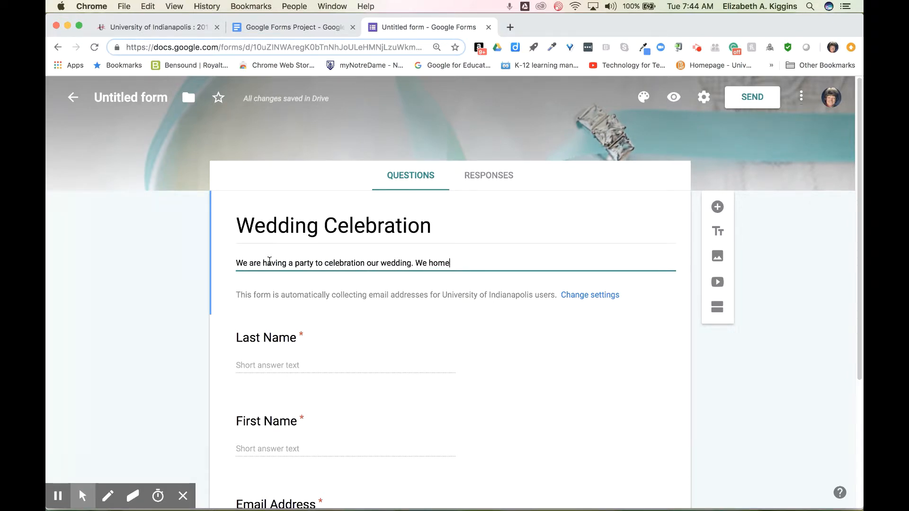
type(" you can come.")
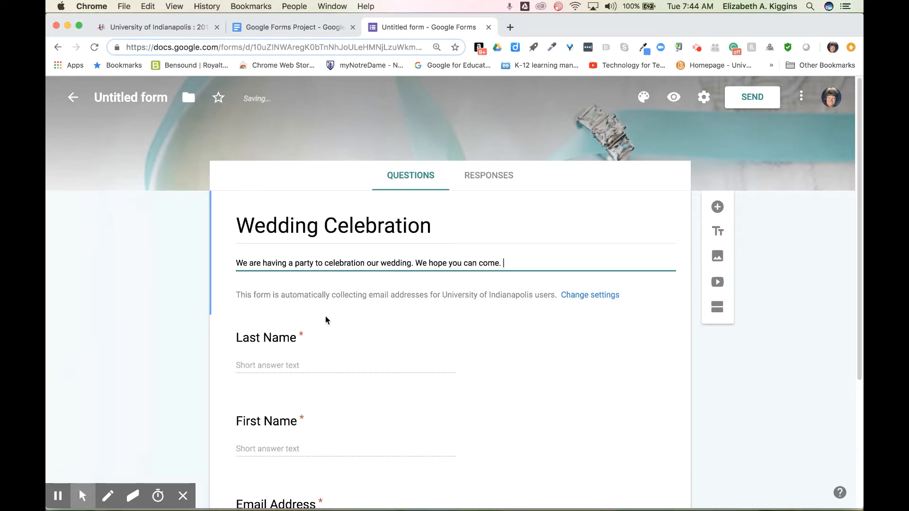
Add a multiple choice question titled "Food restrictions" below the State question
scroll(357, 325, "down", 5)
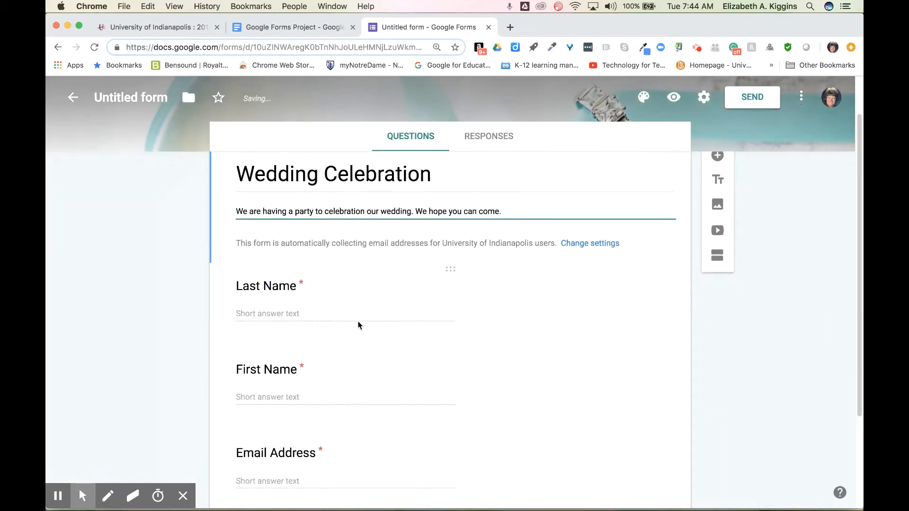
left_click(379, 430)
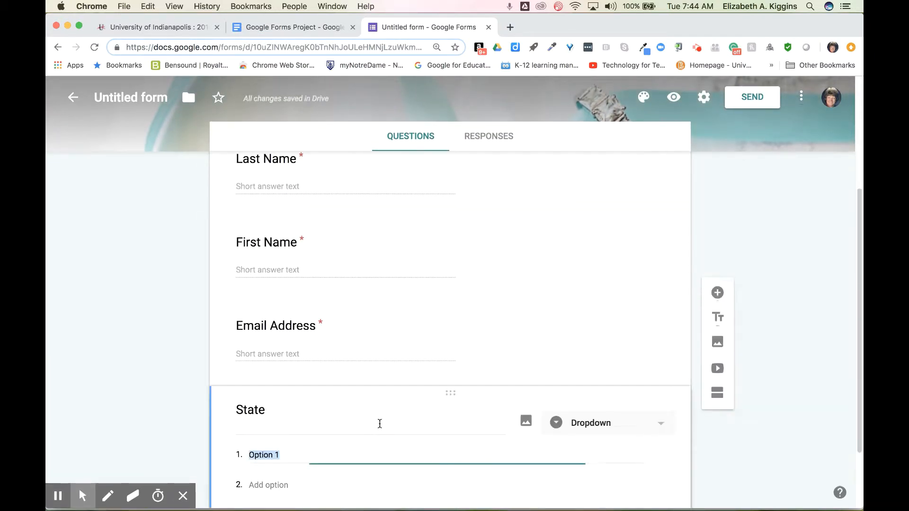
scroll(653, 430, "down", 2)
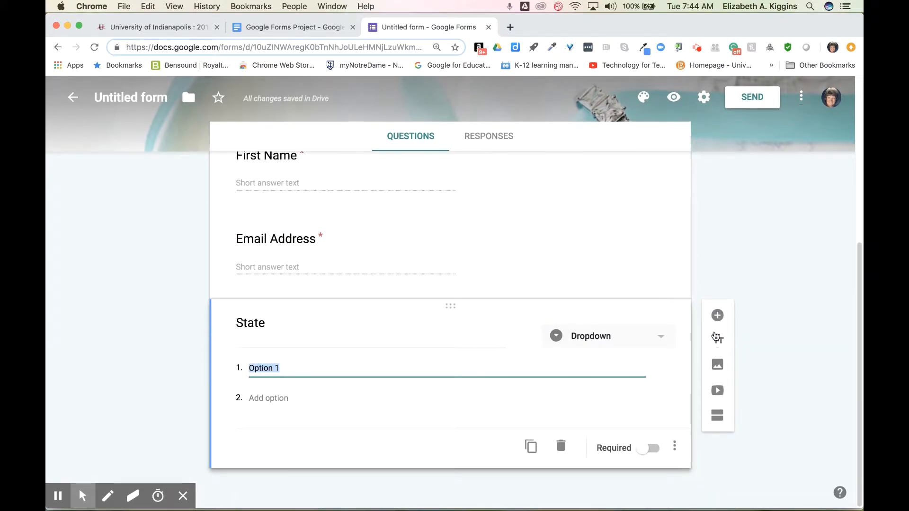
left_click(717, 315)
left_click(289, 417)
type("F")
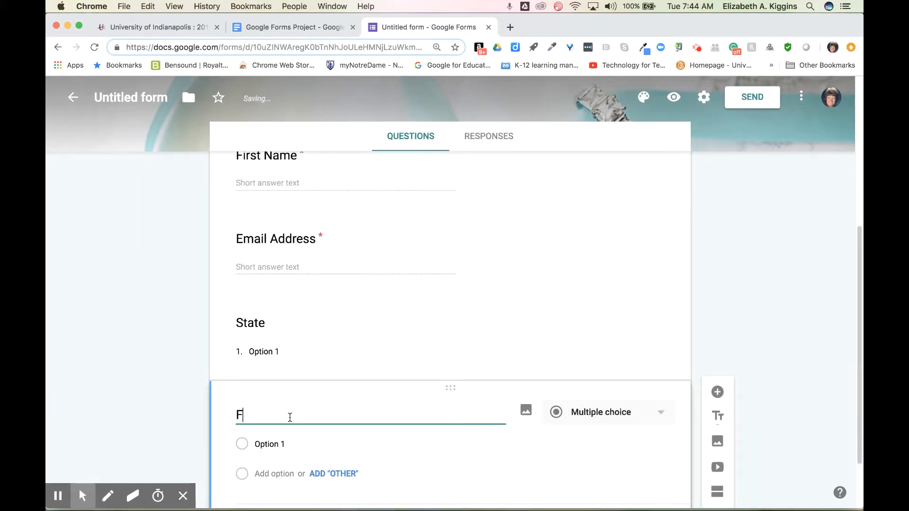
type("ood restrictions")
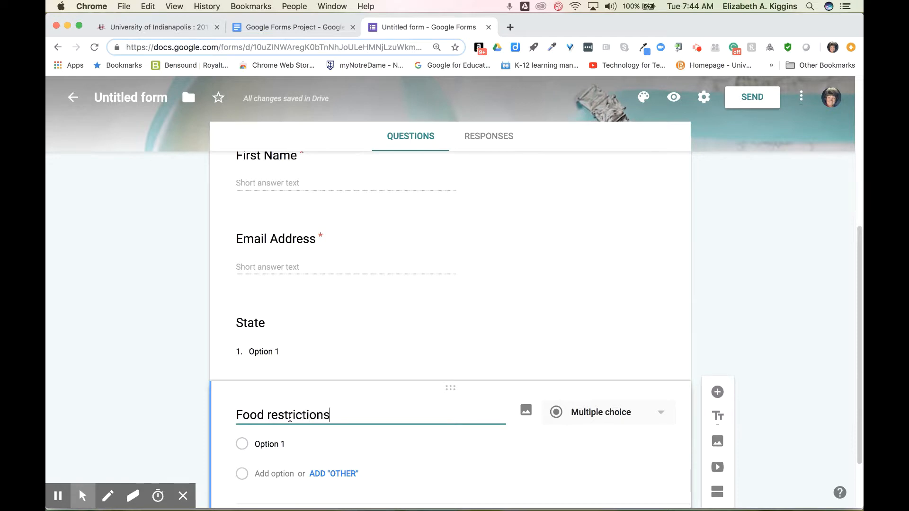
Give the Food restrictions question the options "Yes" and "No" and make it required
left_click(266, 471)
type("Yes")
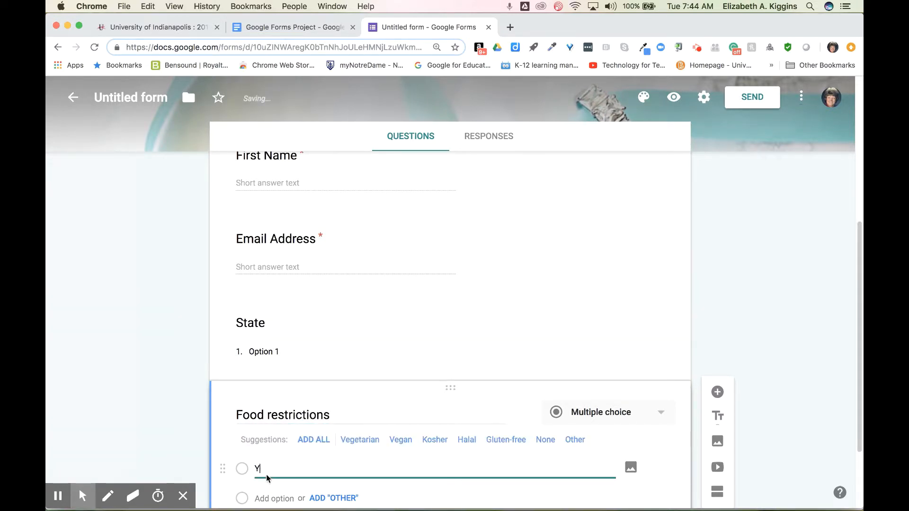
left_click(273, 496)
type("No")
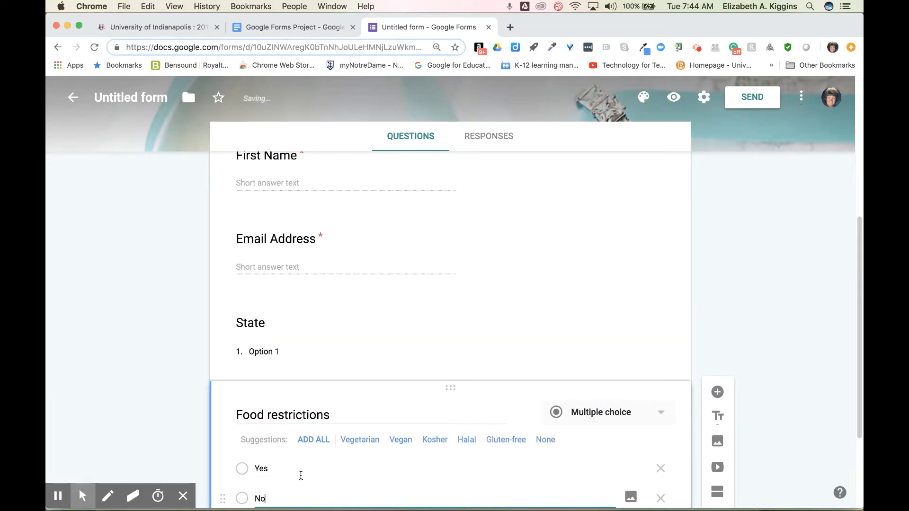
scroll(476, 361, "down", 3)
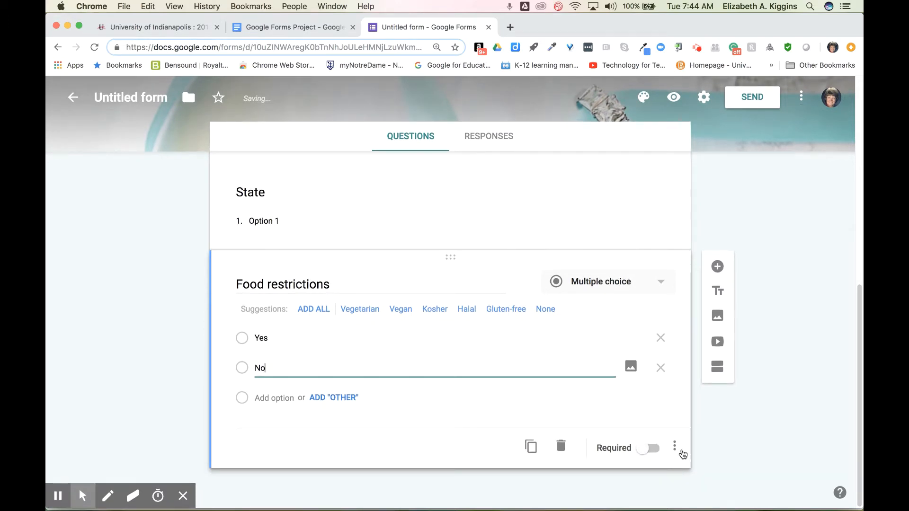
left_click(653, 449)
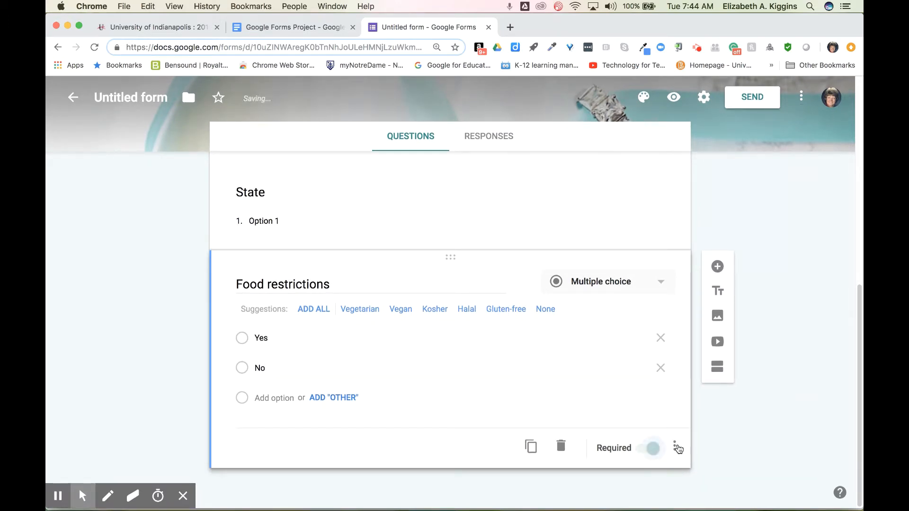
Add a description to the Food restrictions question reading "Please indicate any food restrictions you may have."
left_click(676, 448)
left_click(683, 420)
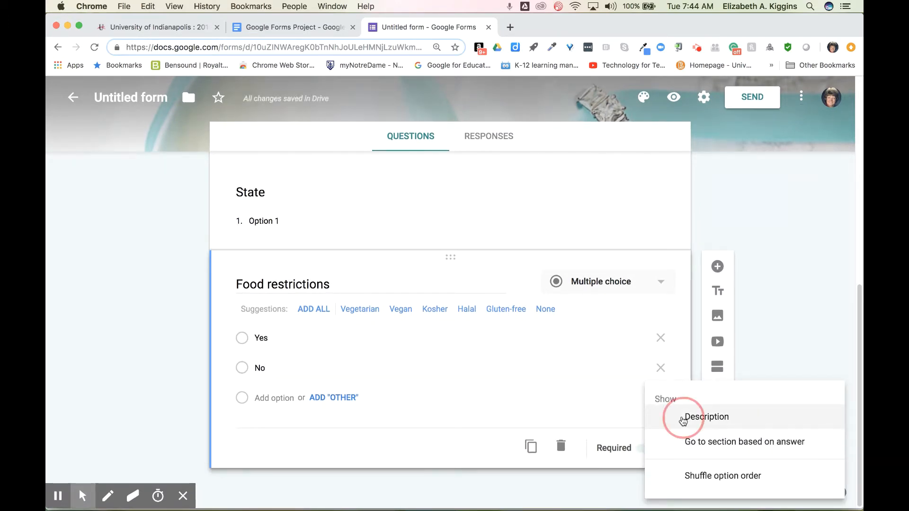
left_click(325, 311)
type("Plea")
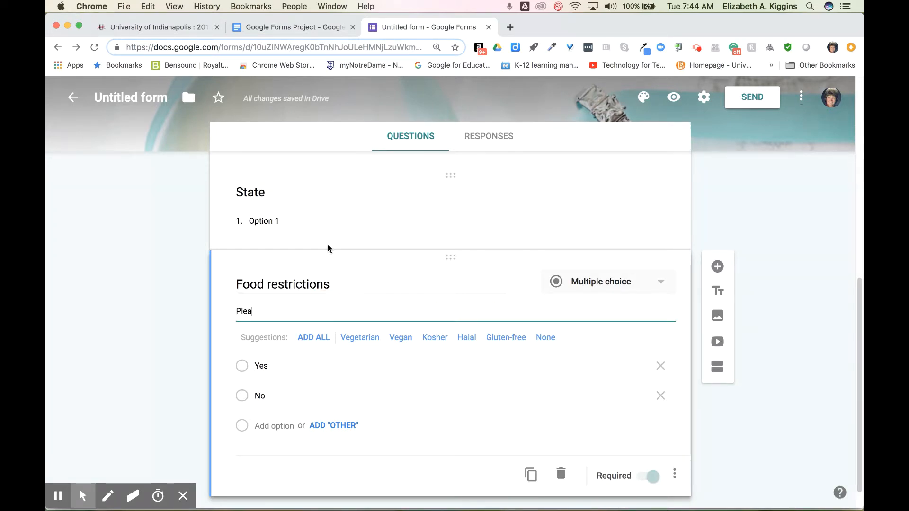
type("se indicate any f")
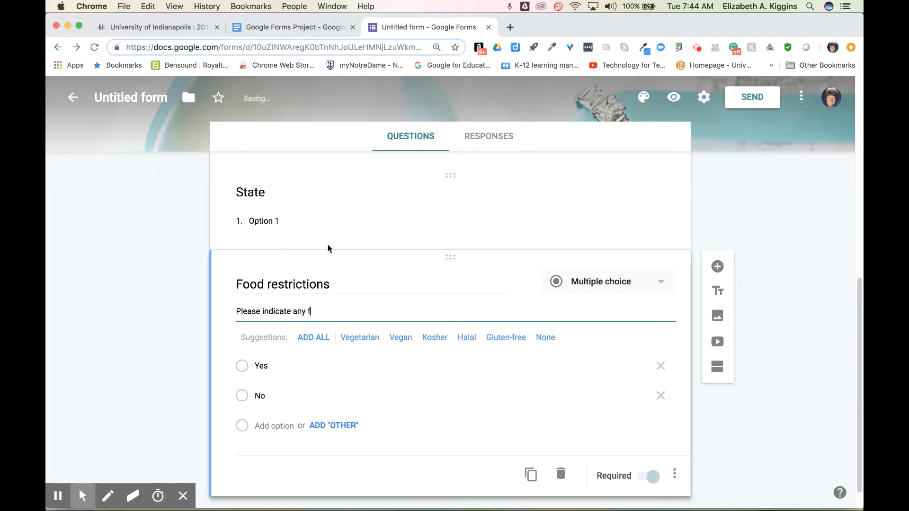
type("ood rees")
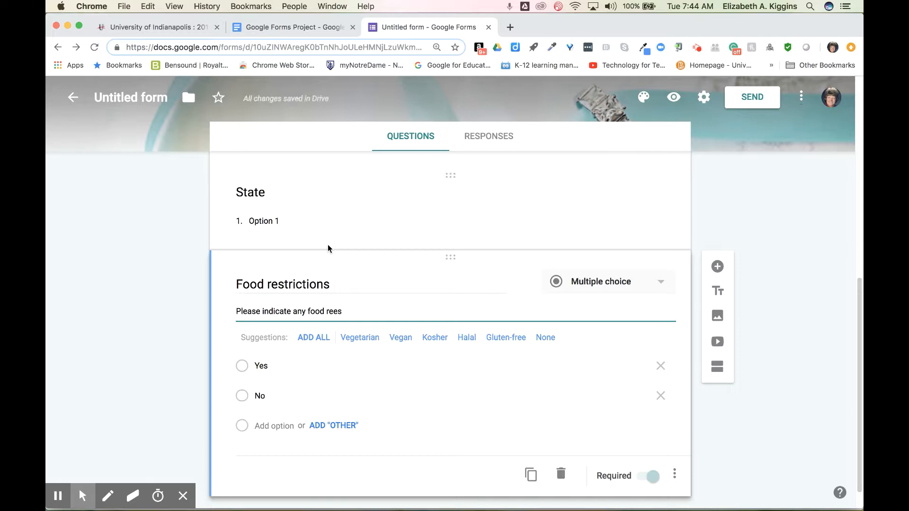
key("BackSpace")
key("BackSpace")
type("strictions you ma")
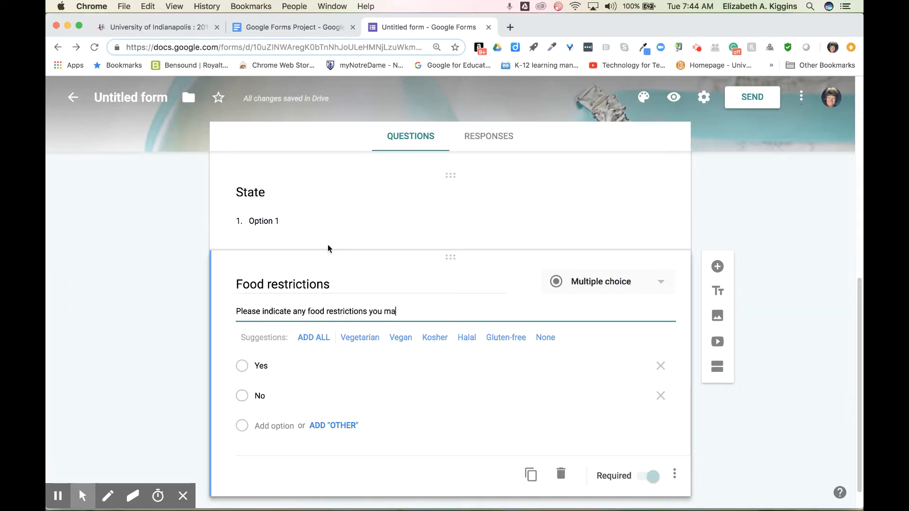
type("y have.")
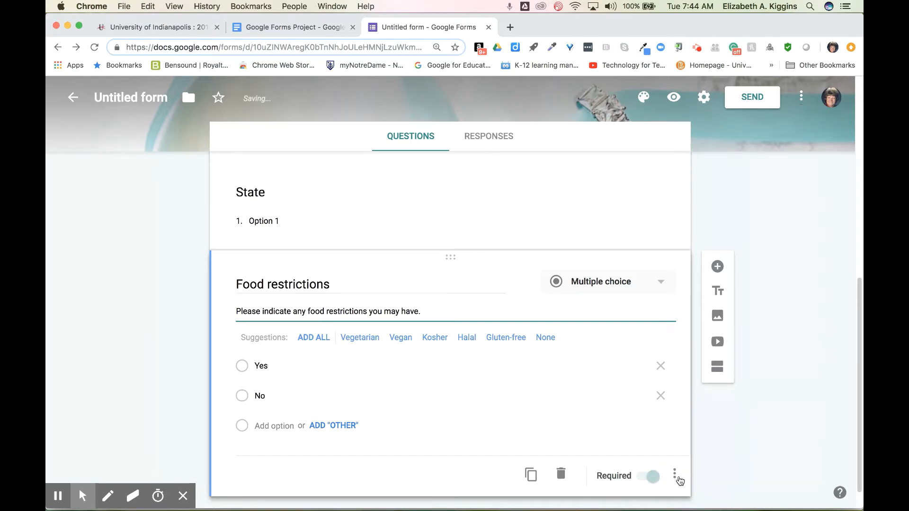
left_click(676, 476)
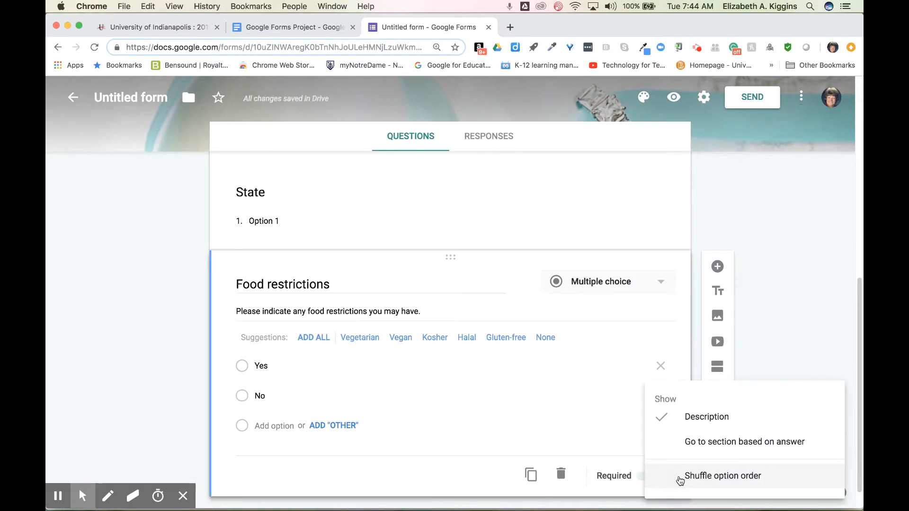
left_click(536, 389)
scroll(321, 212, "up", 15)
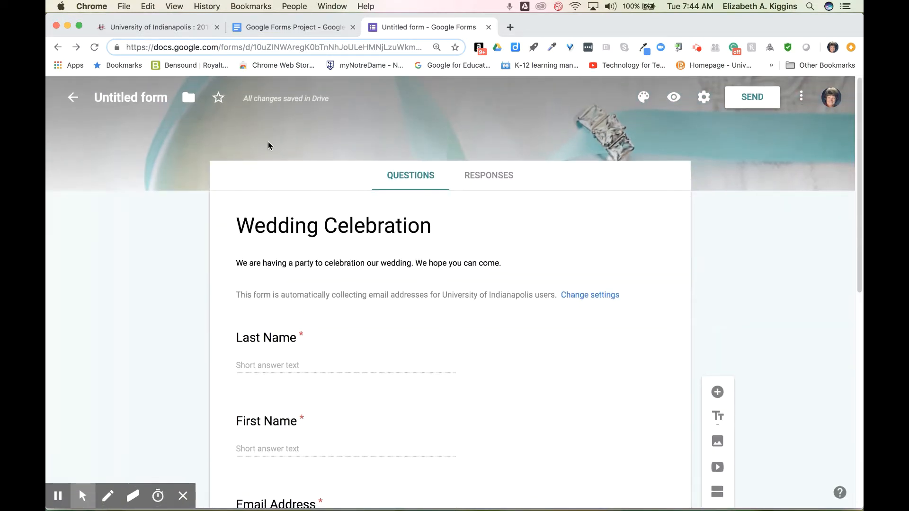
left_click(321, 213)
triple_click(528, 240)
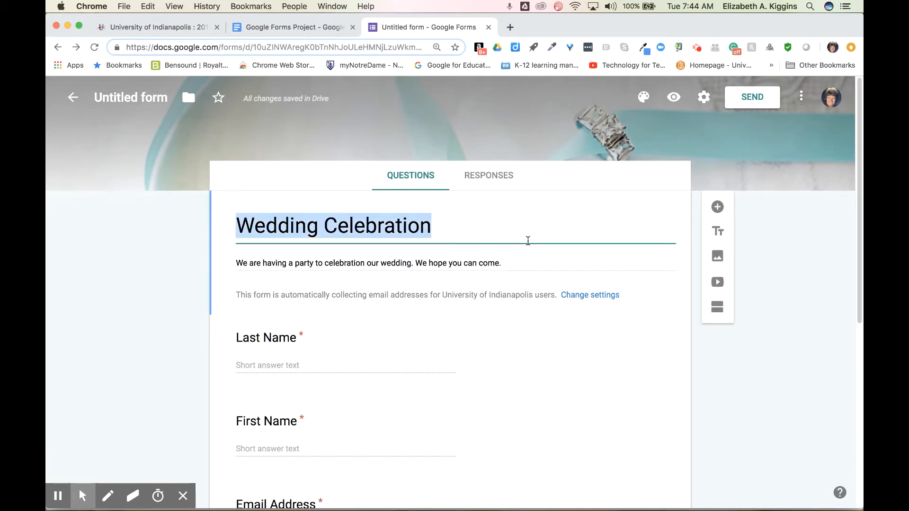
Switch to the Google Forms Project document and replace the month and day in its due-date sentence with "Sunday, April 14th"
left_click(302, 27)
scroll(375, 360, "up", 1)
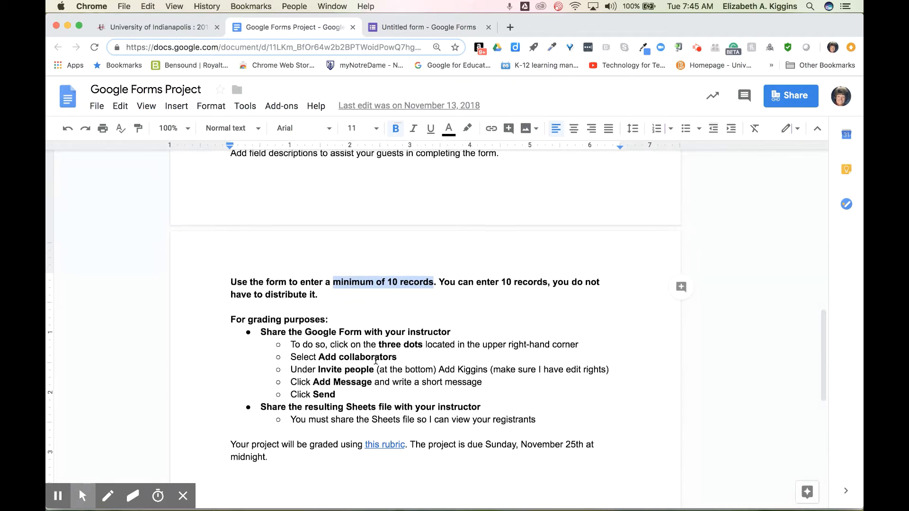
scroll(376, 359, "down", 2)
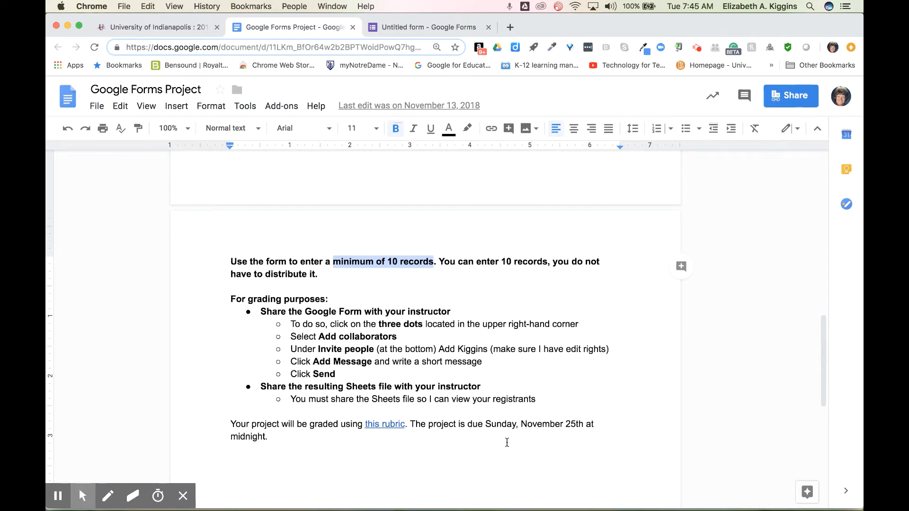
left_click_drag(520, 424, 582, 423)
type("Sundy,")
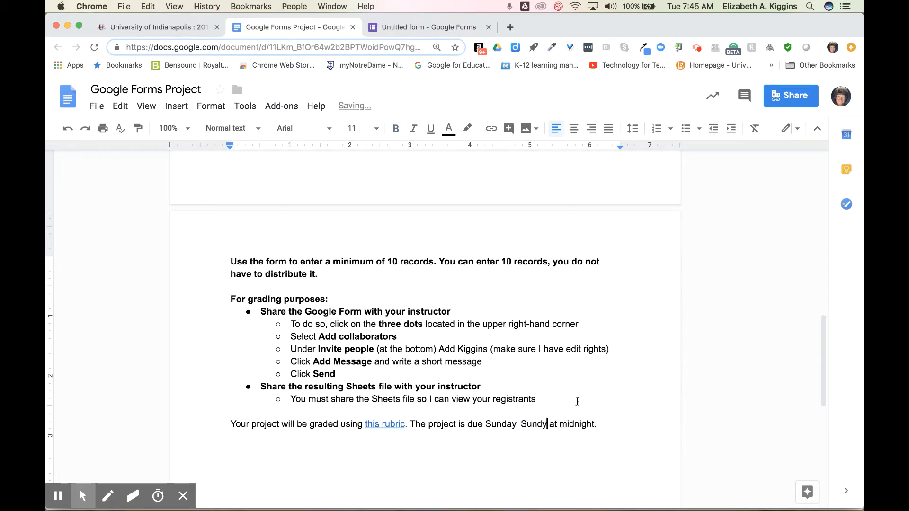
key("BackSpace")
key("BackSpace")
type("ay, April 1")
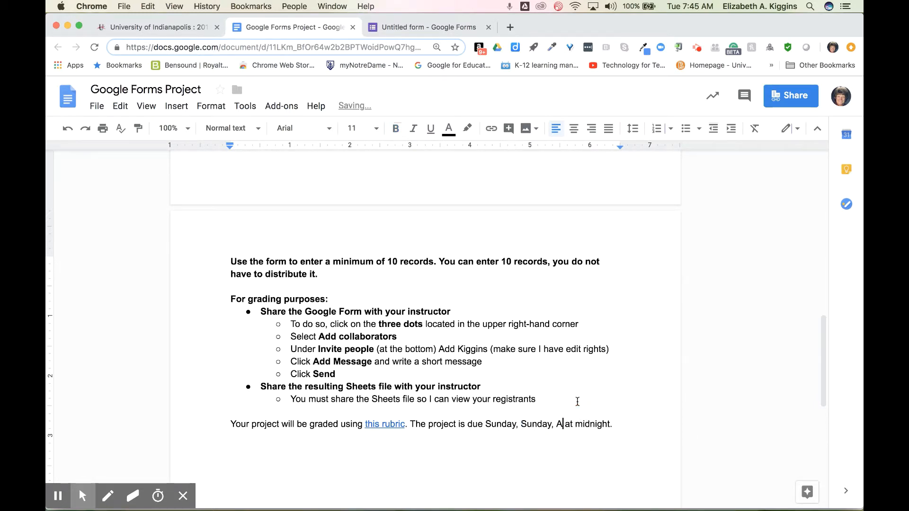
type("4th")
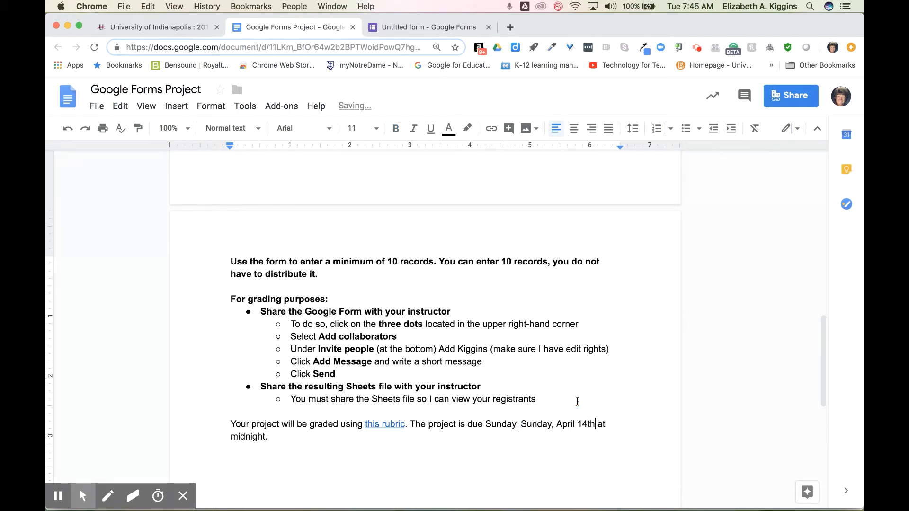
Review the project instructions from the introduction through the list of fields and the question type requirements
scroll(484, 364, "up", 15)
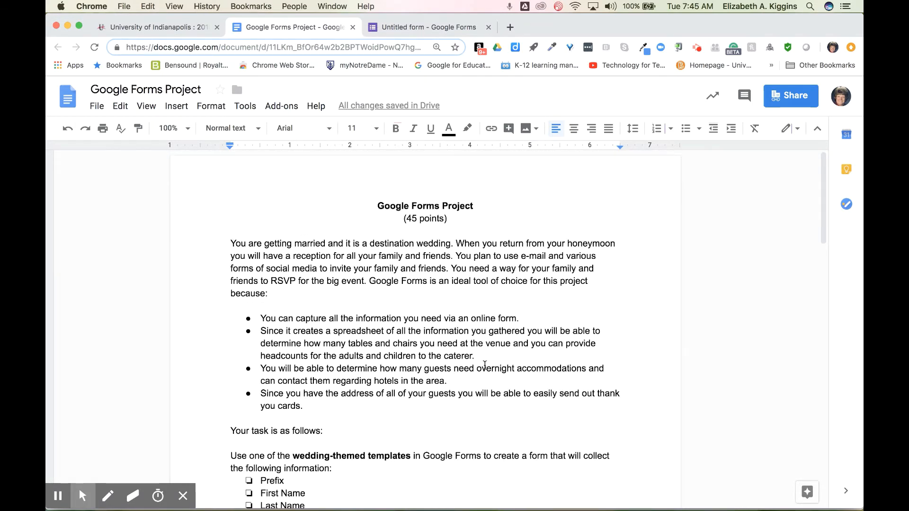
scroll(484, 365, "down", 10)
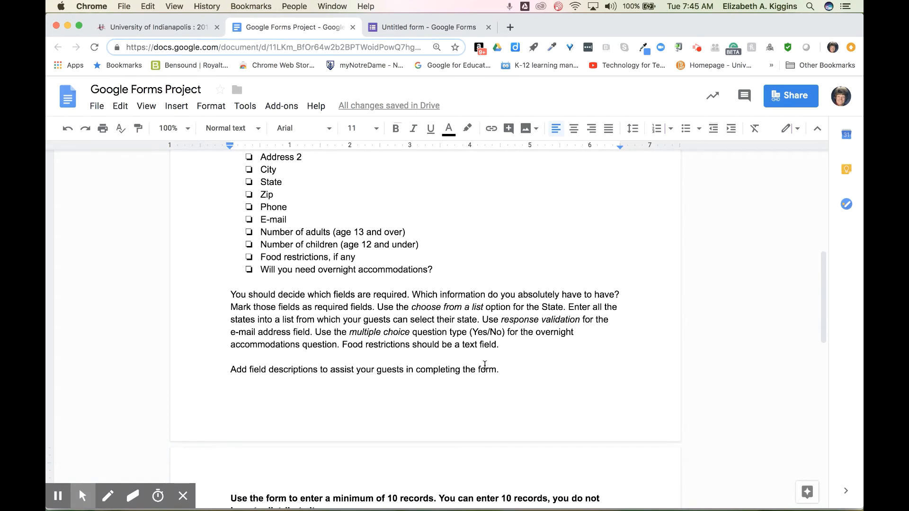
scroll(484, 364, "down", 1)
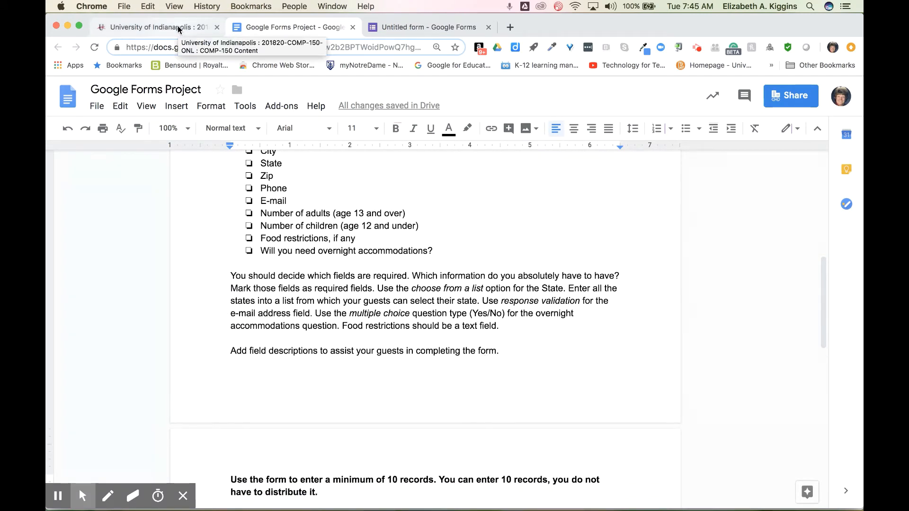
Switch back to the Wedding Celebration form and review its general settings without saving any changes
left_click(418, 27)
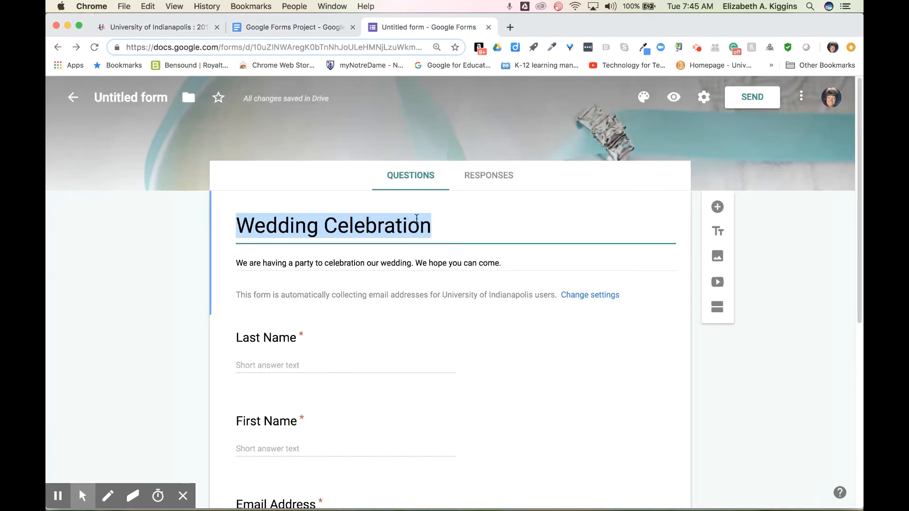
left_click(704, 97)
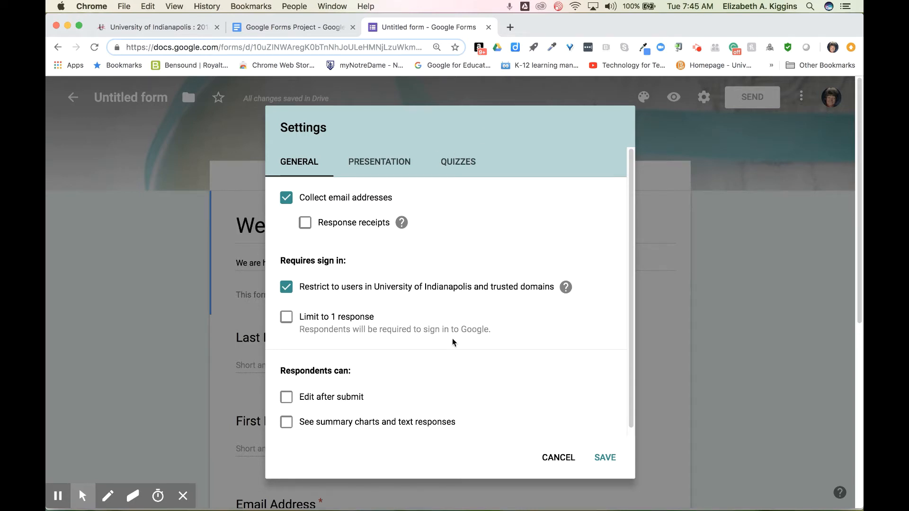
left_click(560, 459)
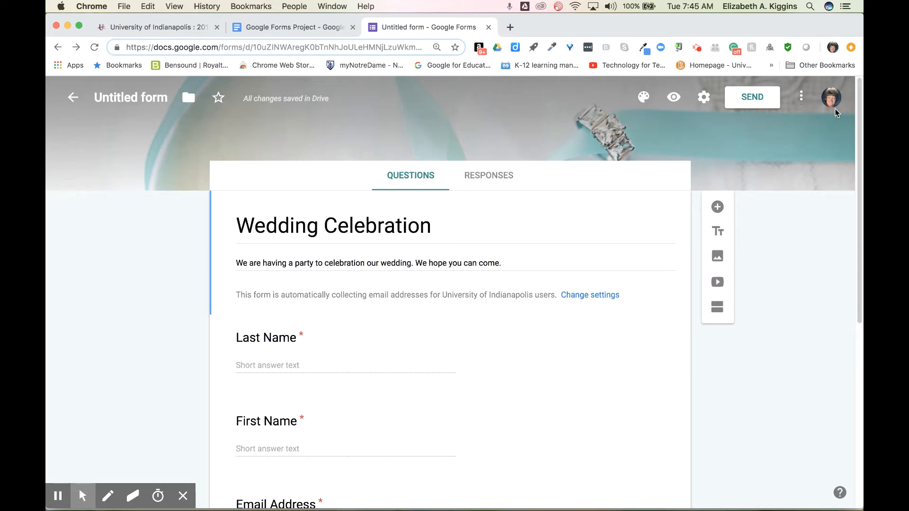
Examine the form's sharing settings for adding collaborators, including the invitation options, and close them without inviting anyone
left_click(804, 97)
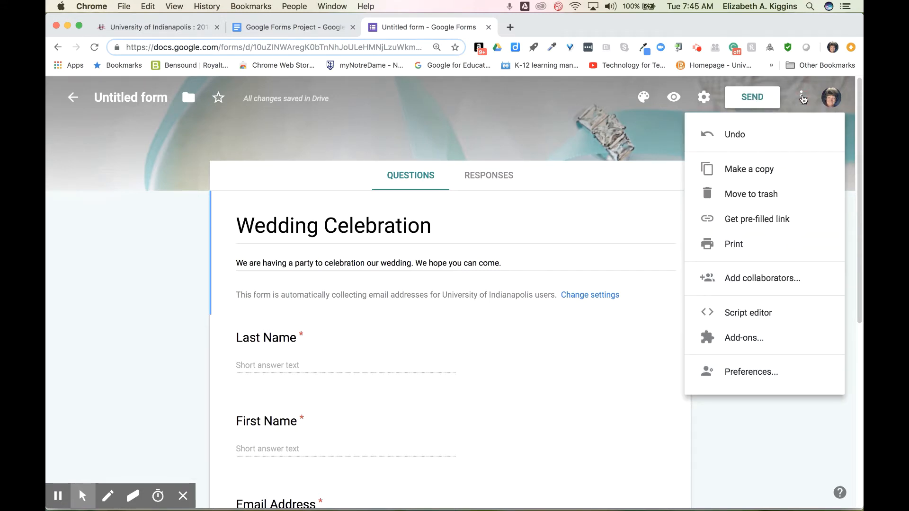
left_click(745, 279)
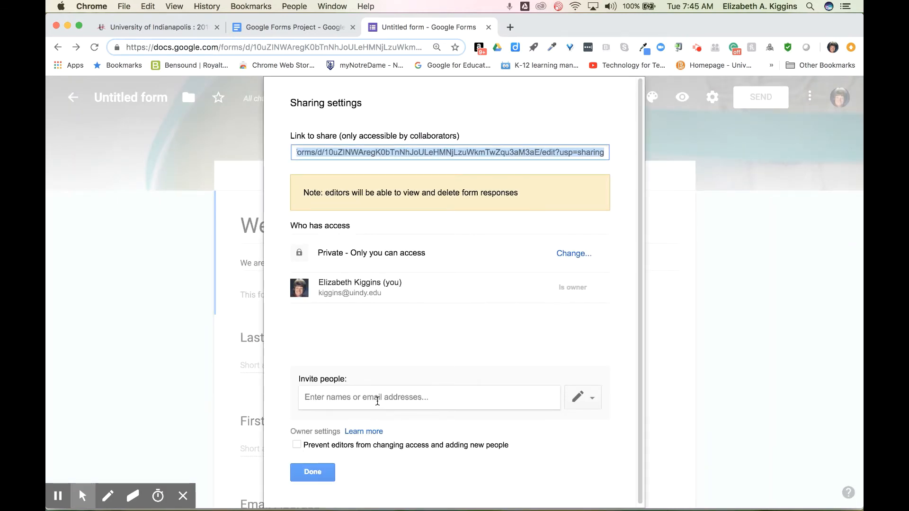
left_click(378, 398)
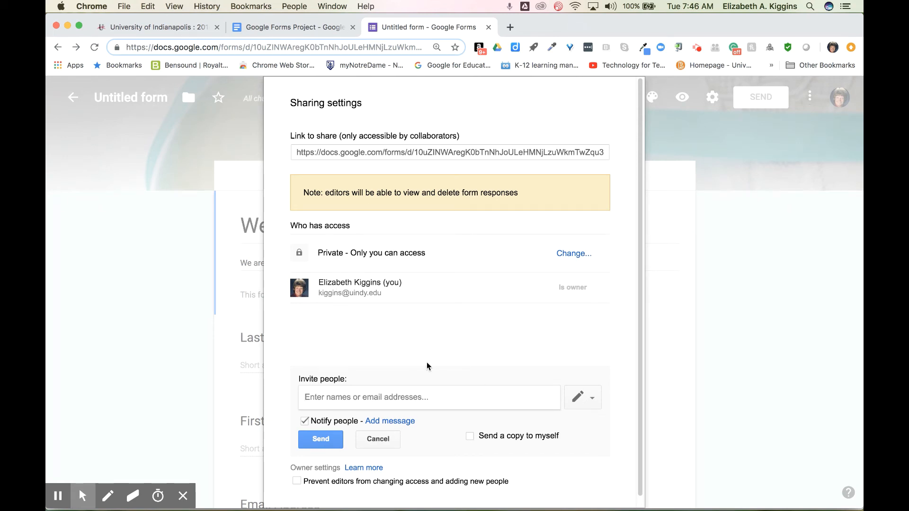
left_click(384, 439)
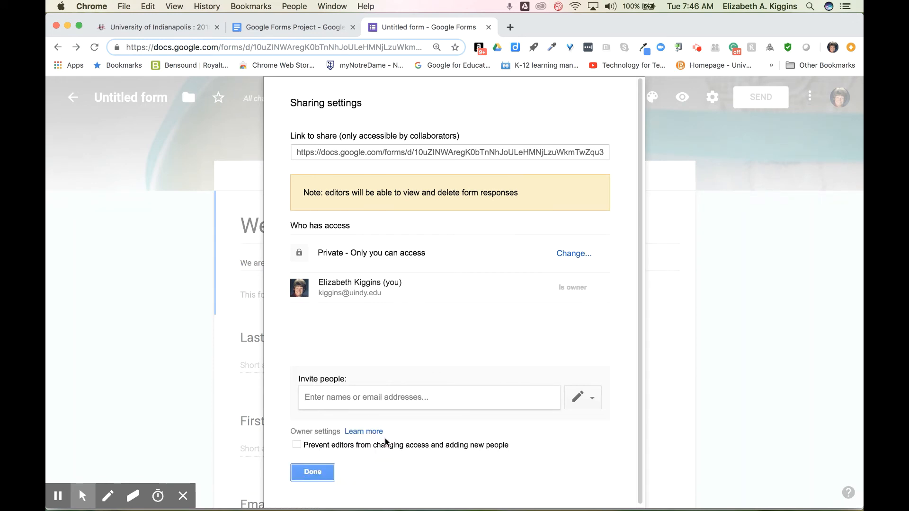
left_click(312, 472)
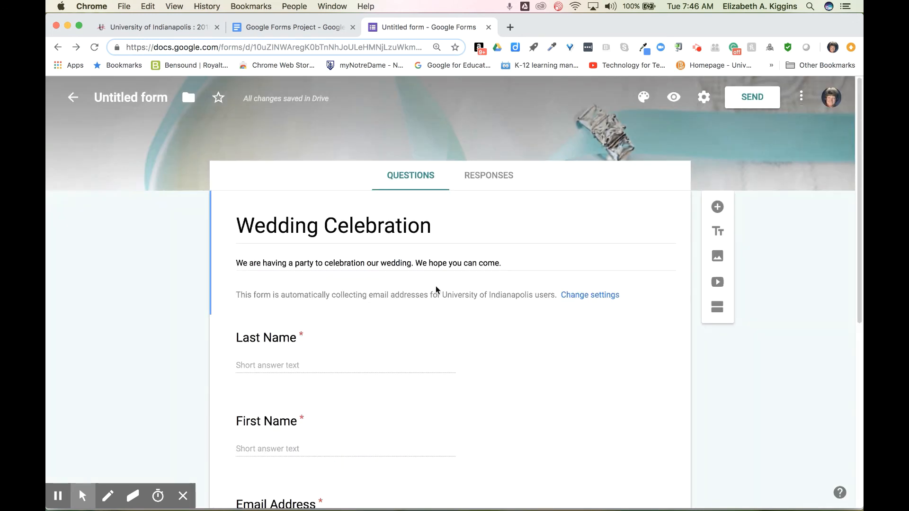